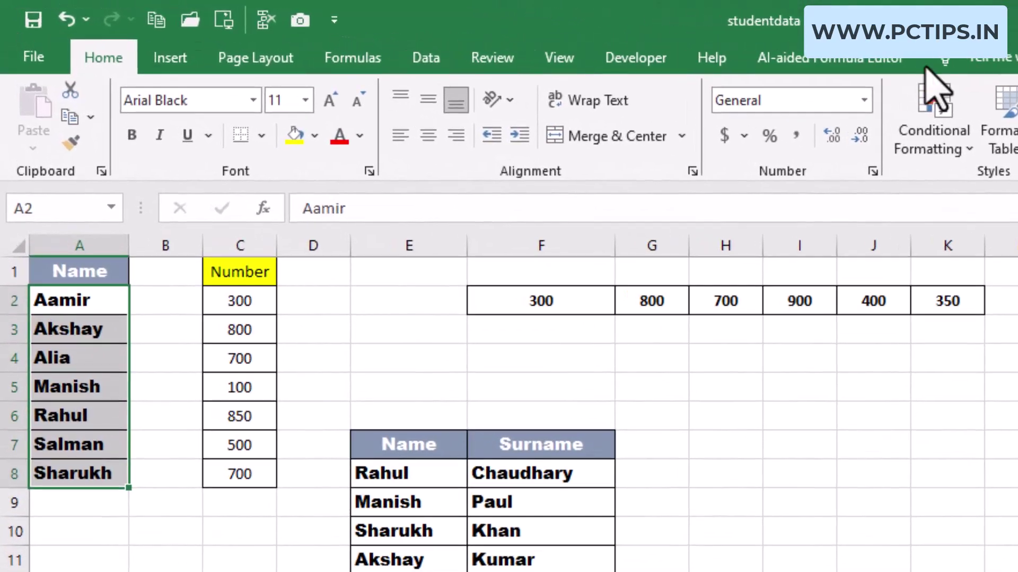
# Select the number row F2:K2 and bring up its Sort Largest to Smallest option
pyautogui.click(886, 150)
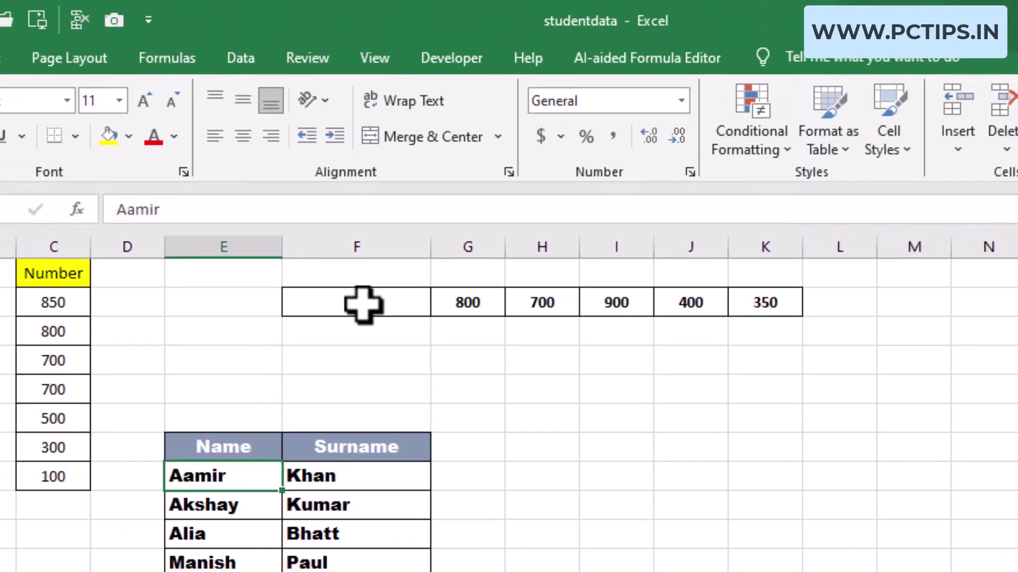
pyautogui.moveTo(363, 304); pyautogui.dragTo(770, 294)
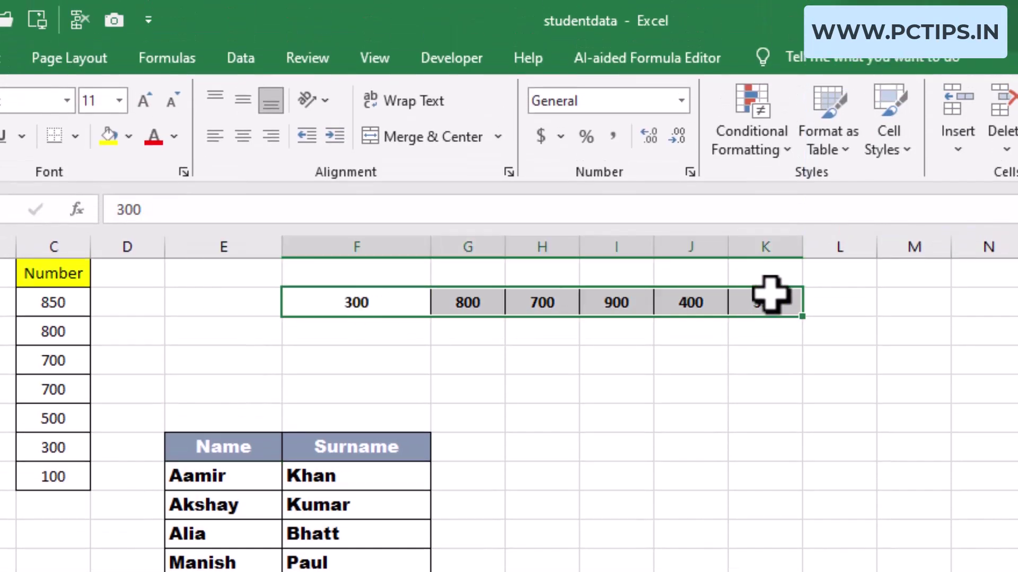
pyautogui.click(363, 363)
pyautogui.moveTo(348, 317); pyautogui.dragTo(784, 306)
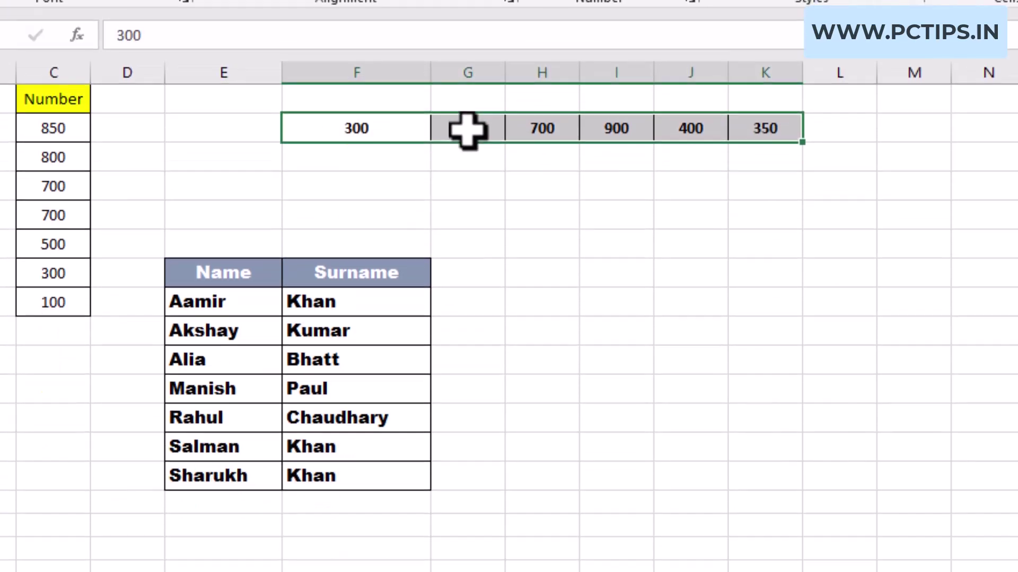
pyautogui.rightClick(467, 72)
pyautogui.moveTo(520, 380)
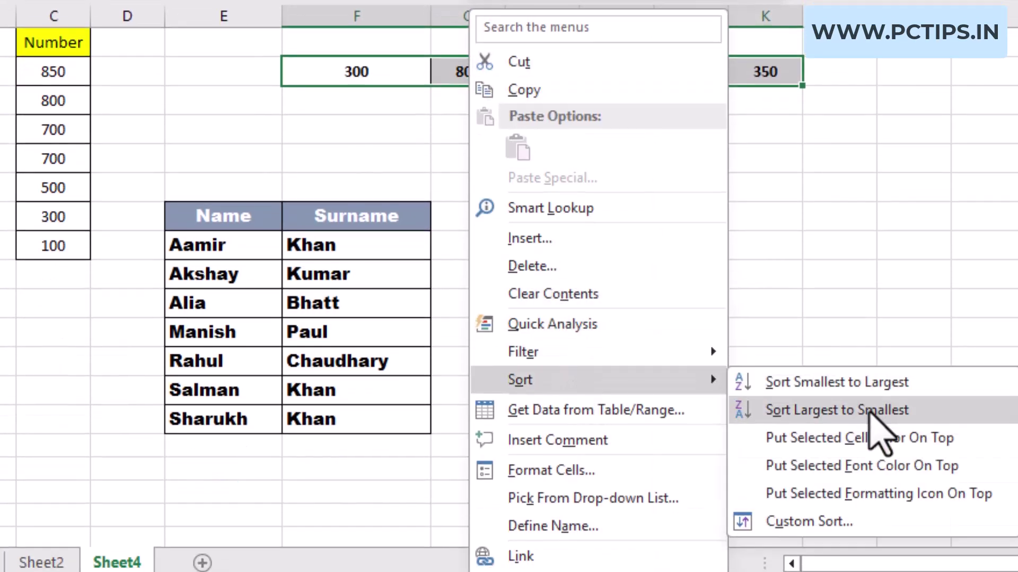
pyautogui.click(863, 382)
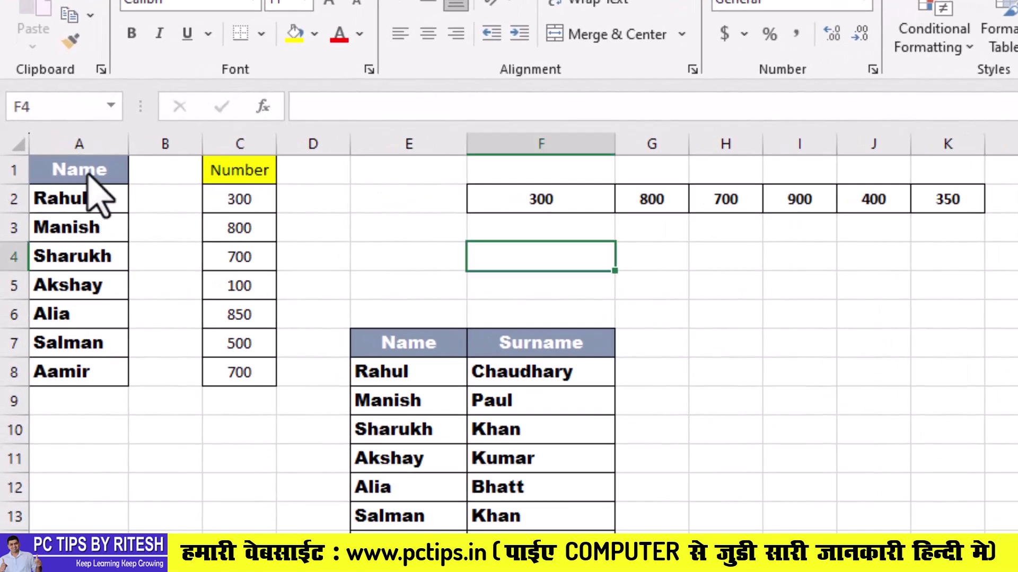
# Sort the names in A2:A8 A to Z, Aamir through Sharukh
pyautogui.moveTo(79, 203); pyautogui.dragTo(69, 366)
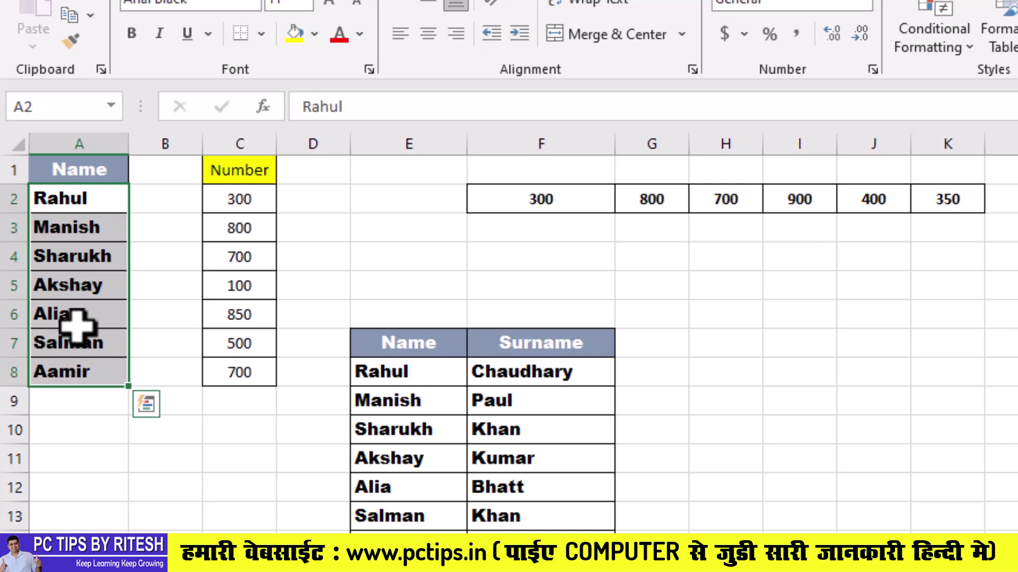
pyautogui.click(139, 275)
pyautogui.click(95, 208)
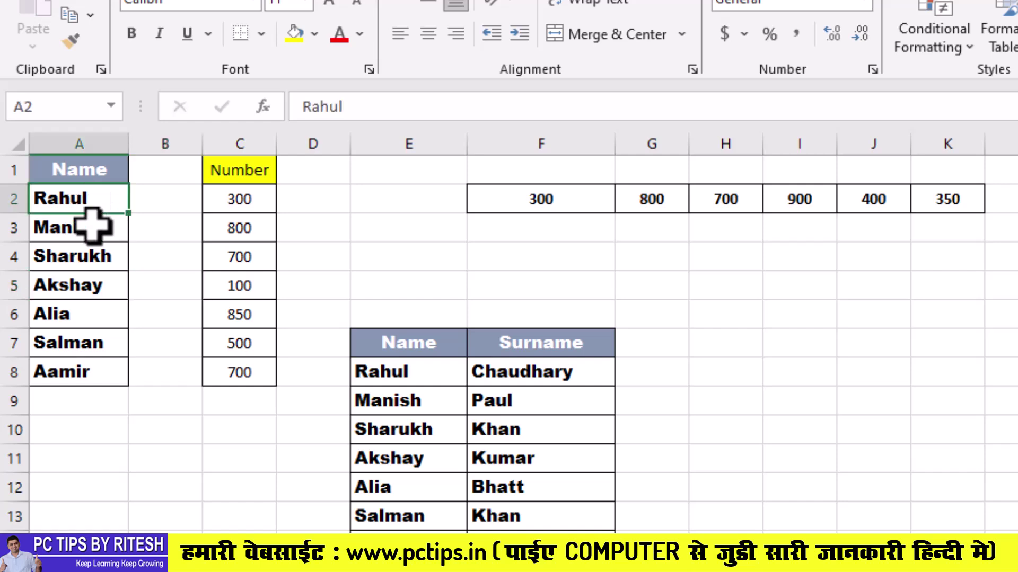
pyautogui.moveTo(88, 201); pyautogui.dragTo(79, 375)
pyautogui.rightClick(83, 284)
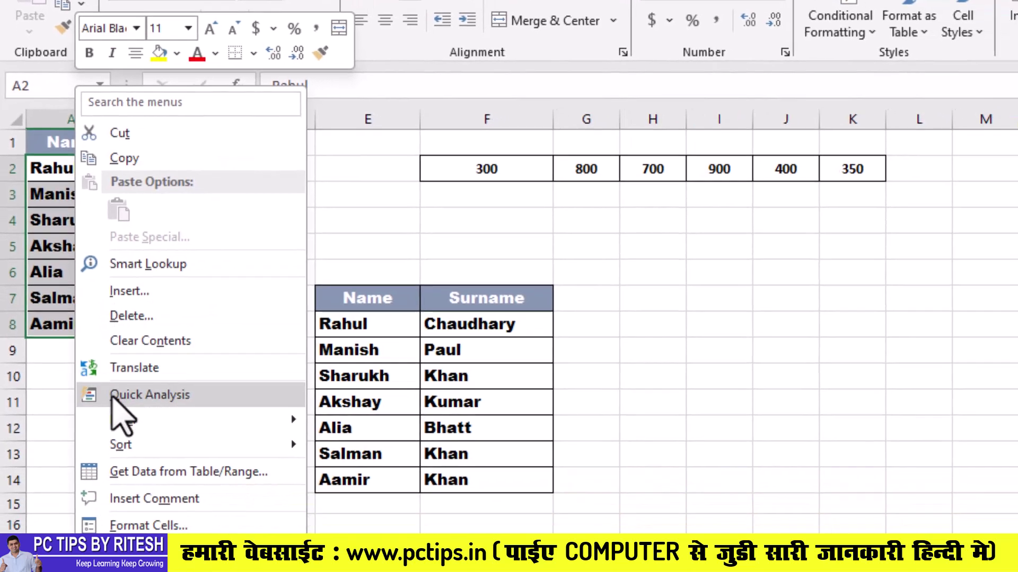
pyautogui.moveTo(116, 422)
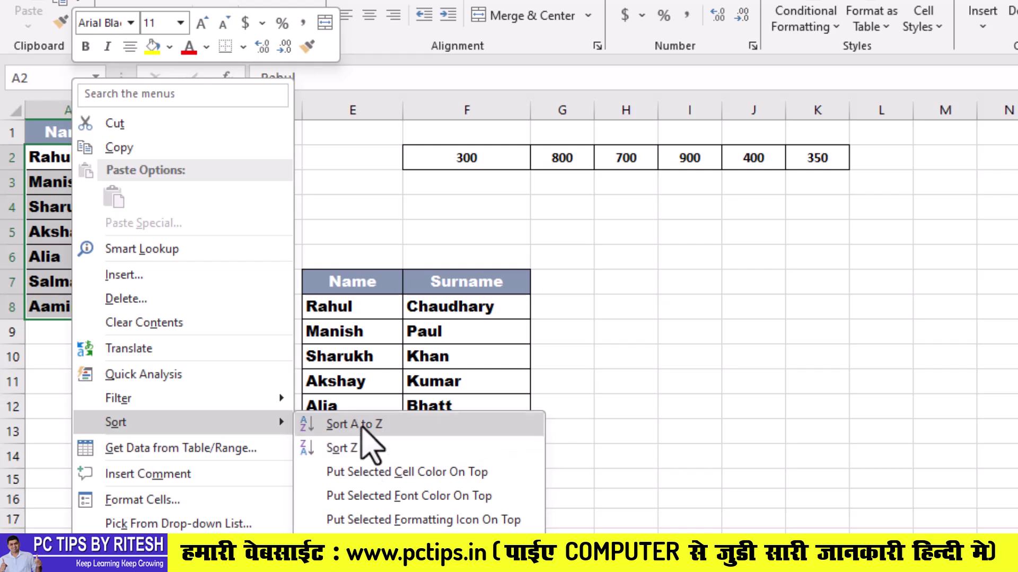
pyautogui.click(366, 429)
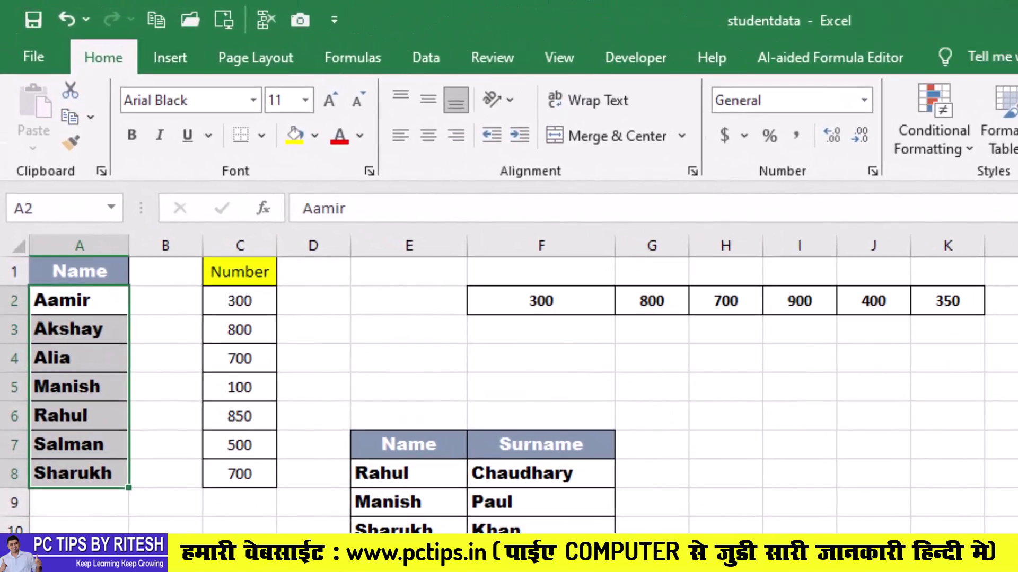
# Check the Sort & Filter menu, close it unchanged, and deselect with cell D2
pyautogui.click(825, 152)
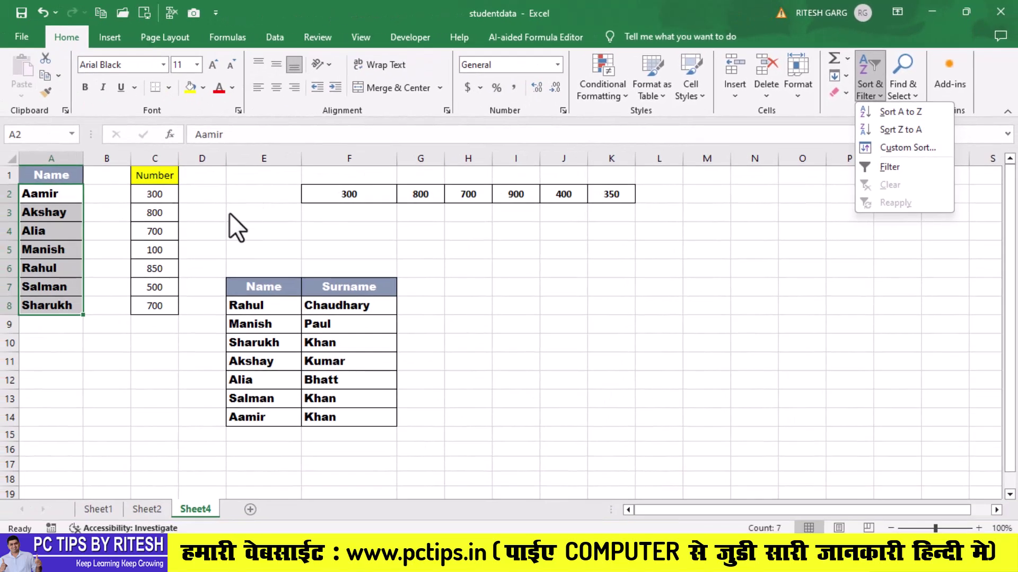
pyautogui.click(202, 194)
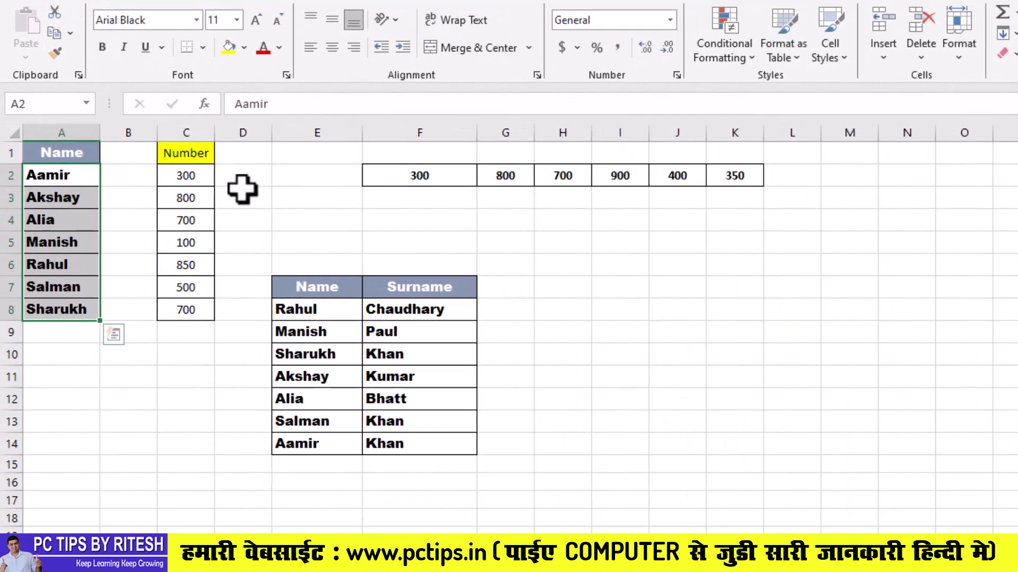
pyautogui.click(202, 194)
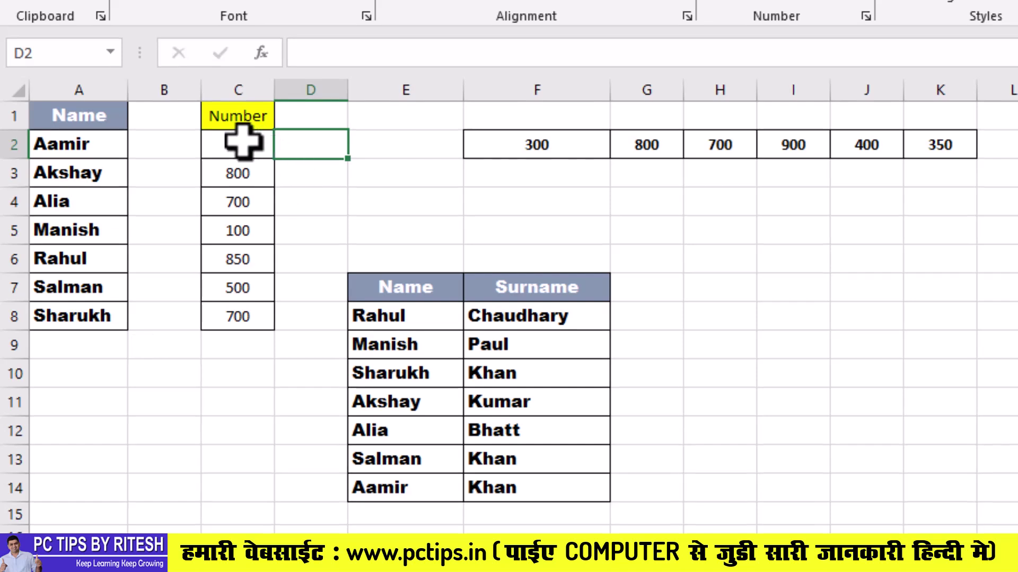
# Sort the Number values C2:C8 largest to smallest, 850 down to 100
pyautogui.moveTo(243, 142); pyautogui.dragTo(246, 315)
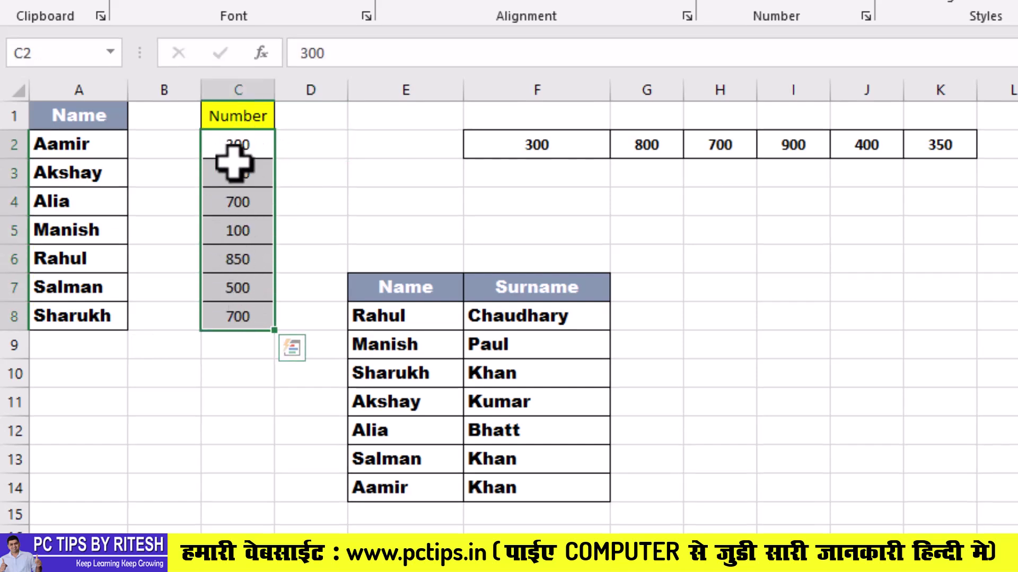
pyautogui.rightClick(237, 164)
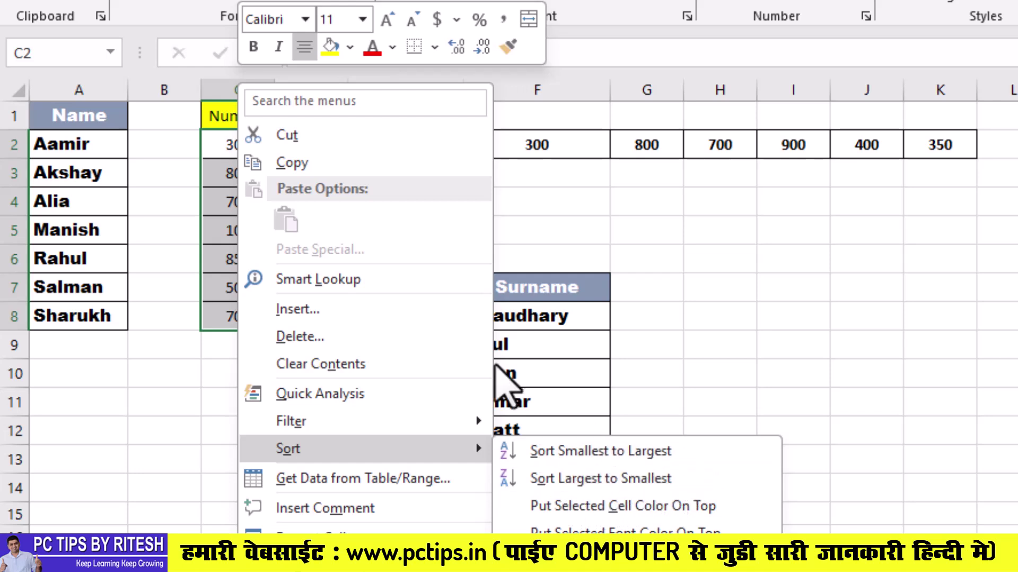
pyautogui.click(82, 318)
pyautogui.moveTo(80, 145); pyautogui.dragTo(80, 316)
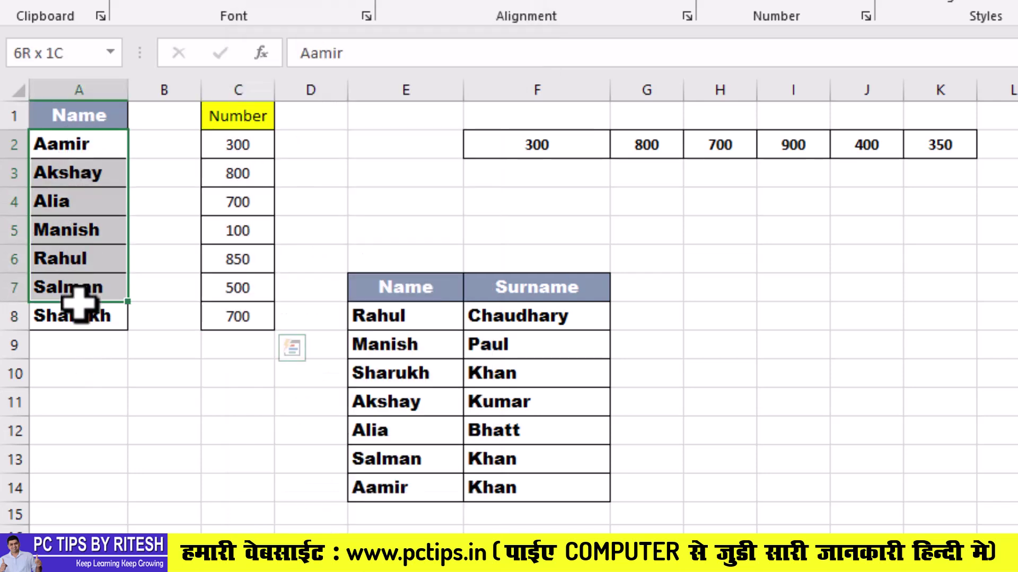
pyautogui.rightClick(88, 273)
pyautogui.moveTo(139, 448)
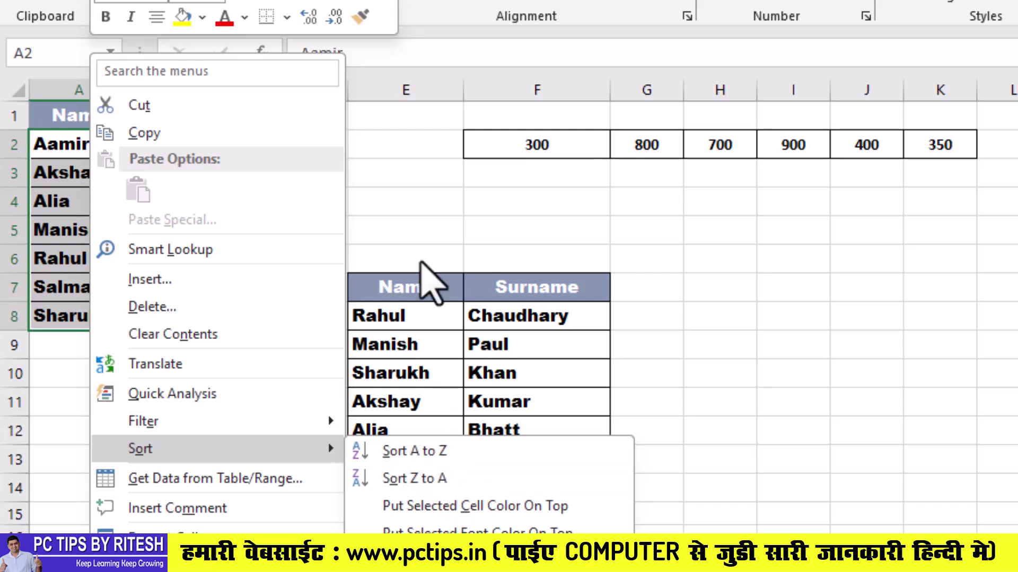
pyautogui.click(431, 284)
pyautogui.moveTo(212, 142); pyautogui.dragTo(236, 318)
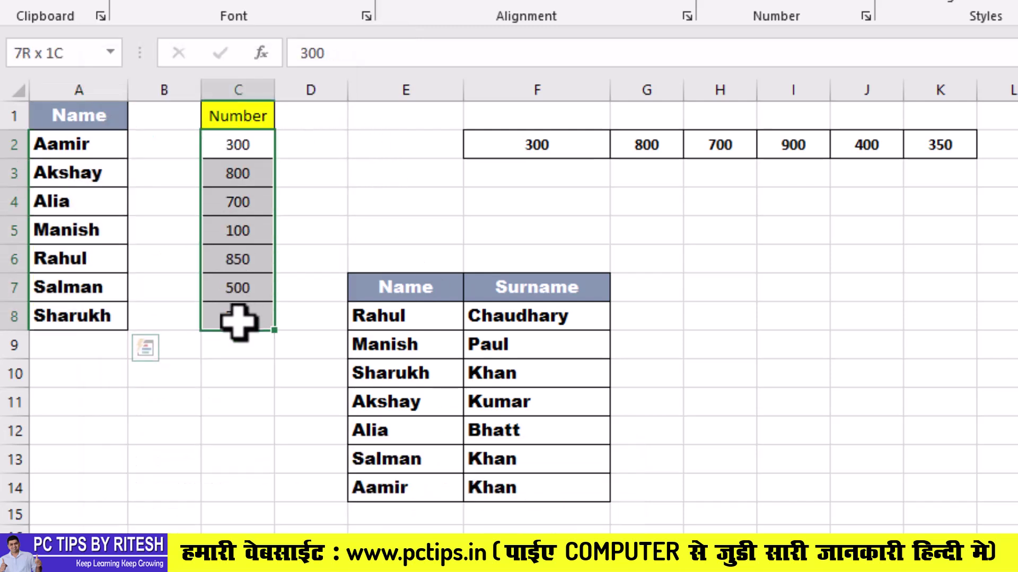
pyautogui.rightClick(252, 241)
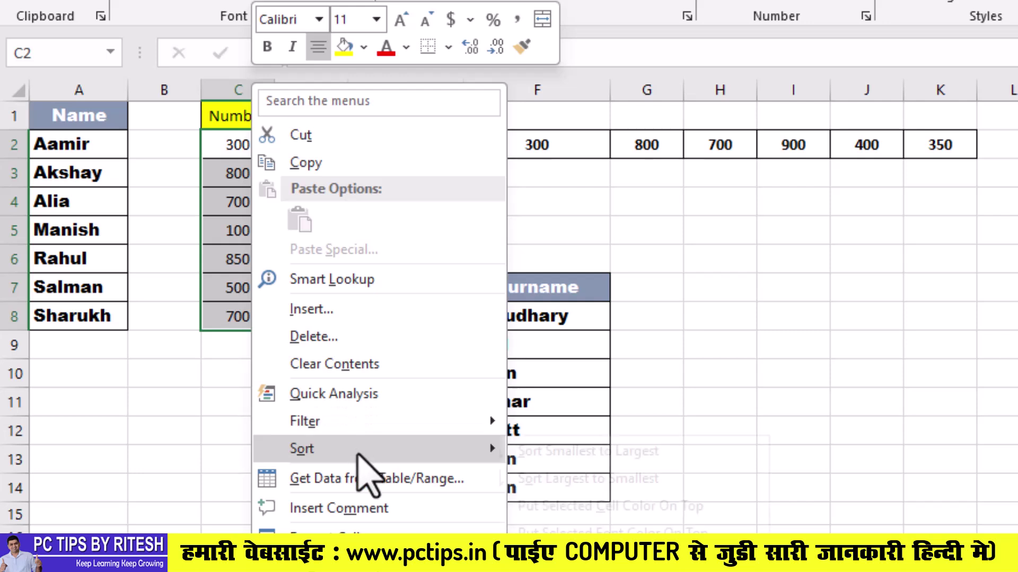
pyautogui.moveTo(302, 449)
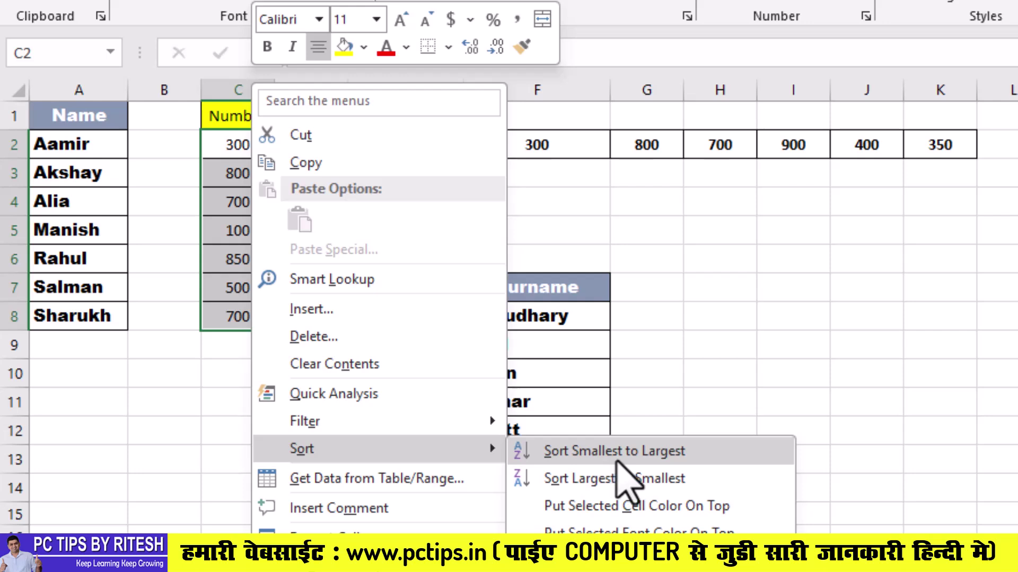
pyautogui.click(628, 478)
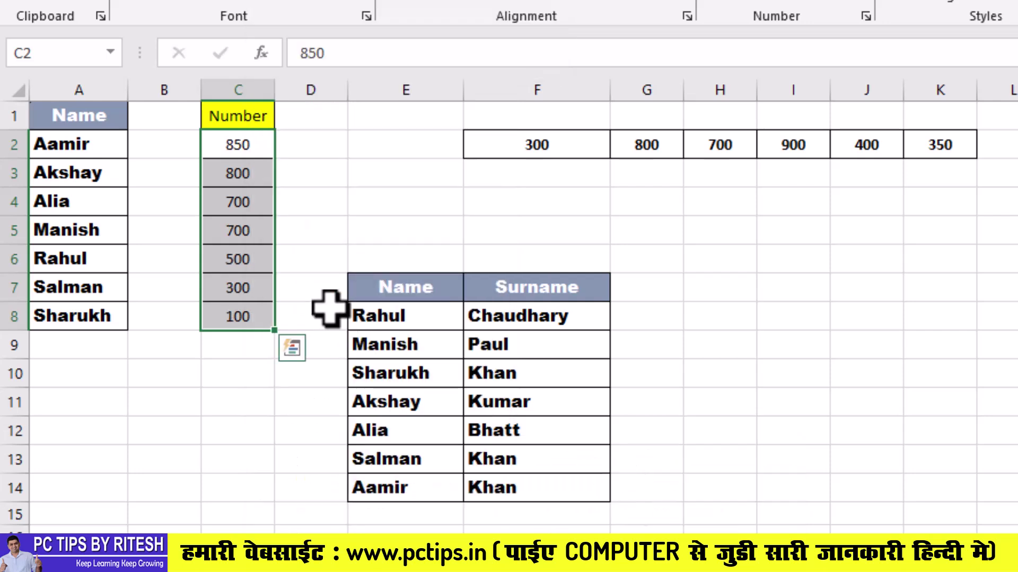
pyautogui.click(241, 151)
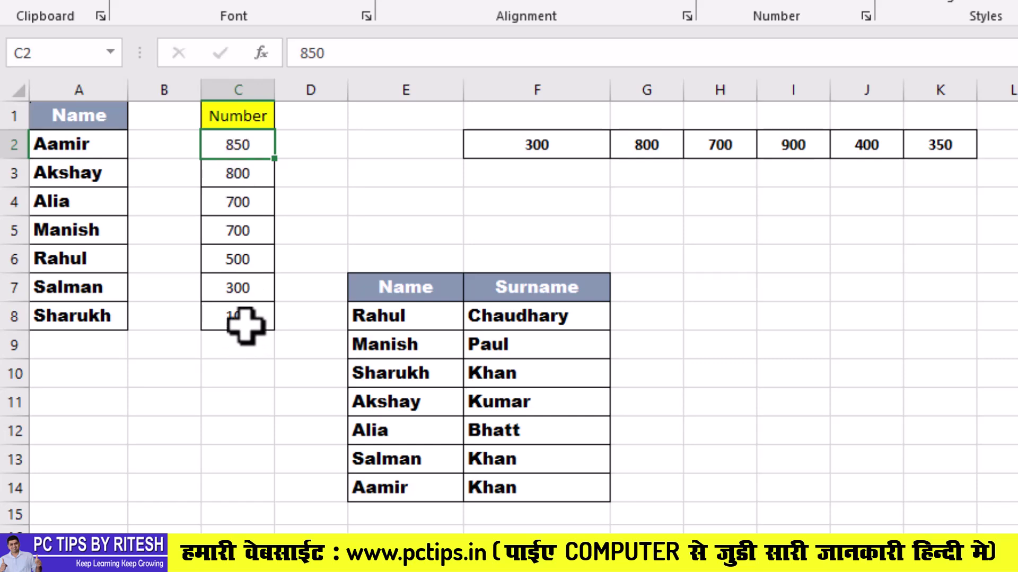
# Reselect C2:C8, check the Sort & Filter menu, close it, and deselect with cell E4
pyautogui.moveTo(245, 324); pyautogui.dragTo(237, 147)
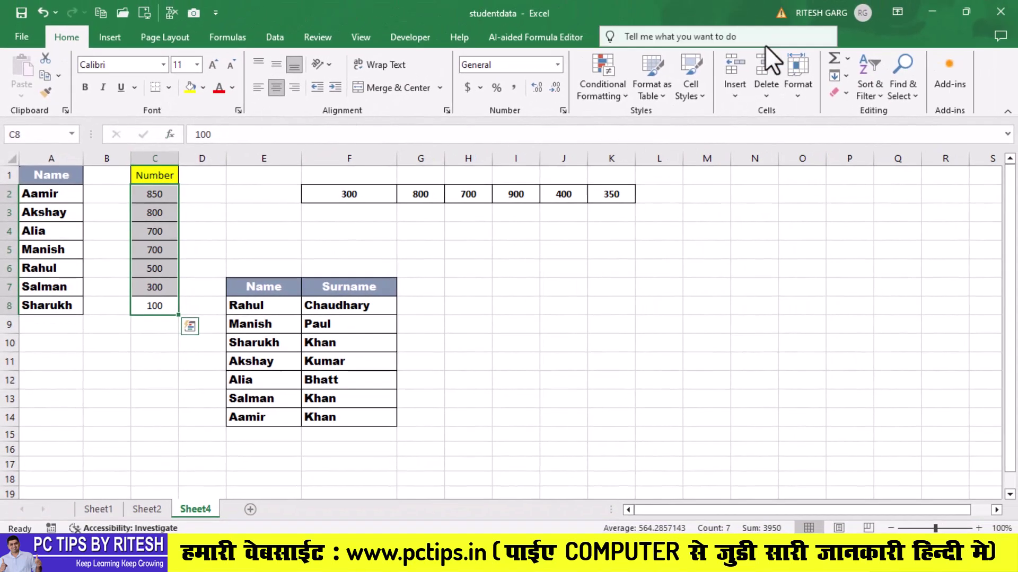
pyautogui.click(876, 97)
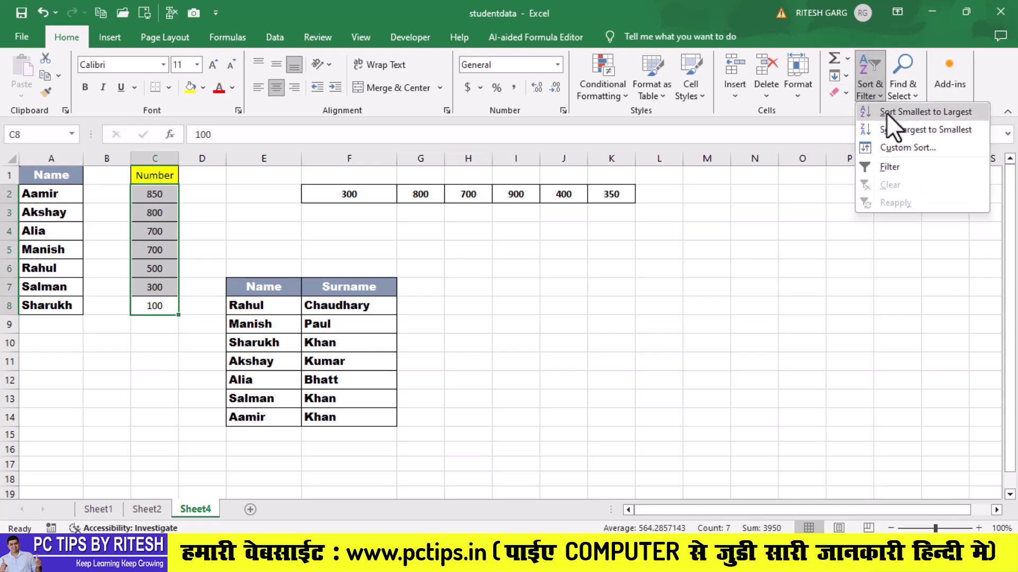
pyautogui.click(364, 234)
pyautogui.click(292, 232)
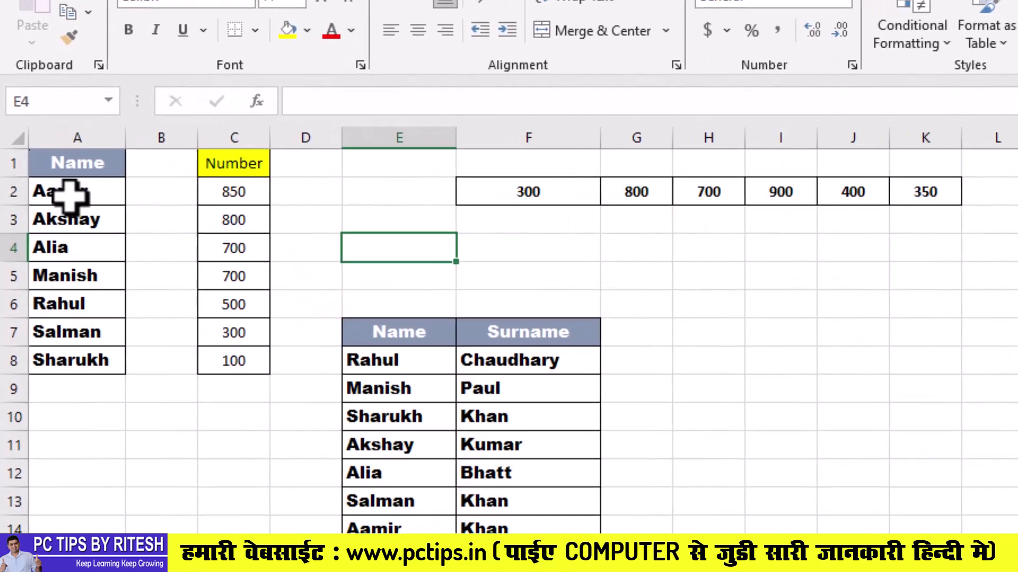
# Sort only the table's names A to Z using 'Continue with the current selection'
pyautogui.moveTo(153, 156); pyautogui.dragTo(137, 364)
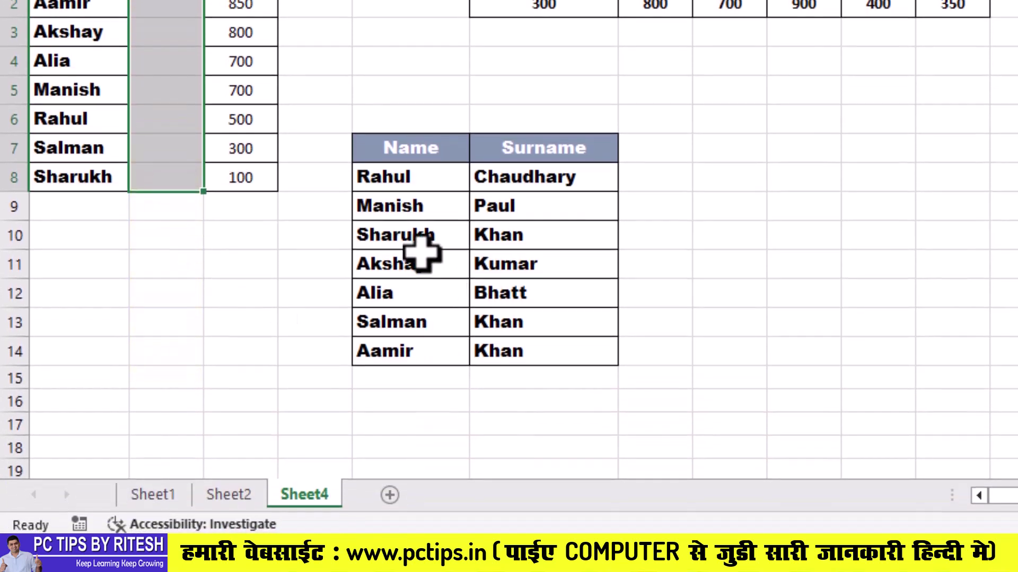
pyautogui.click(583, 204)
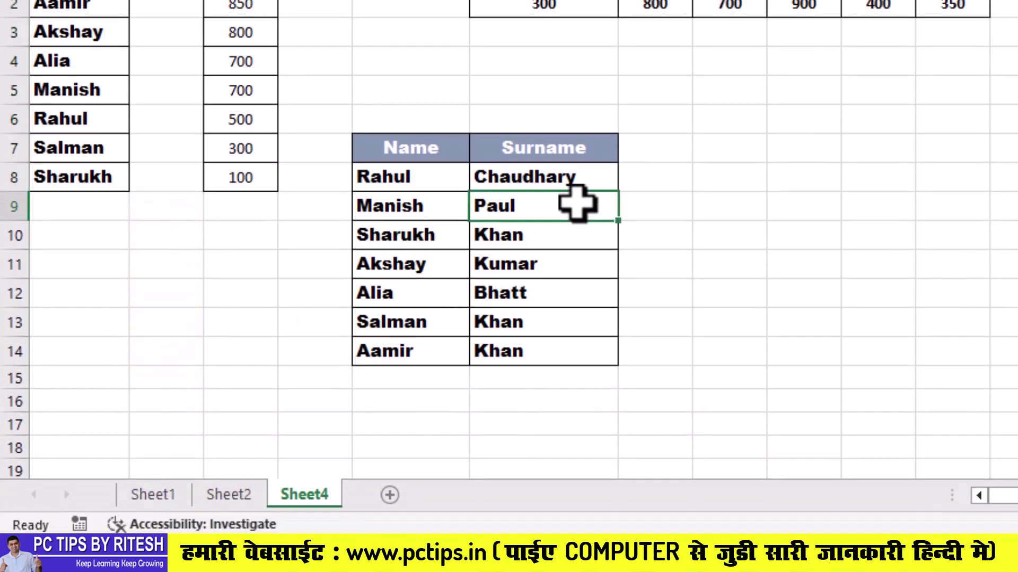
pyautogui.click(432, 154)
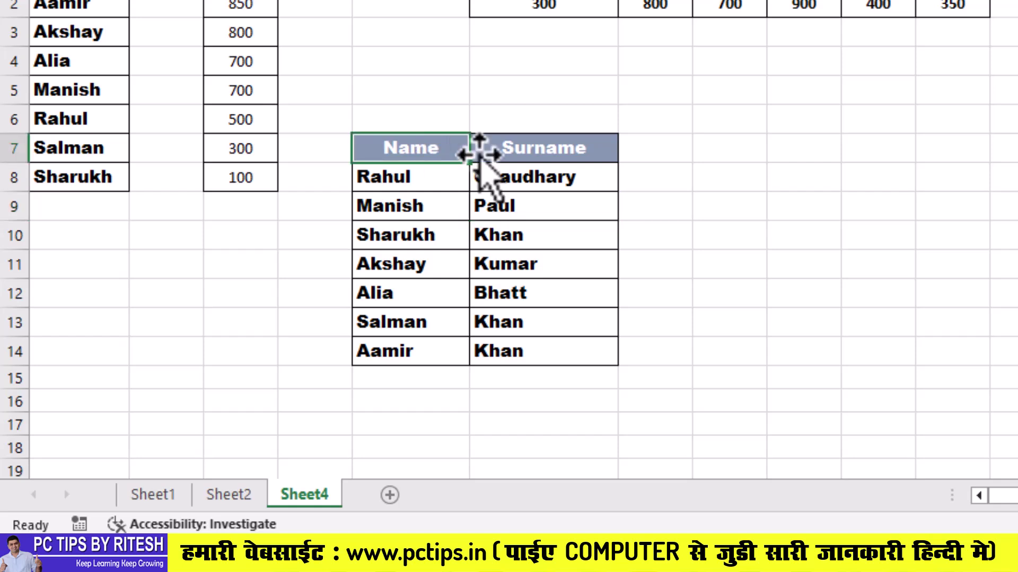
pyautogui.click(522, 154)
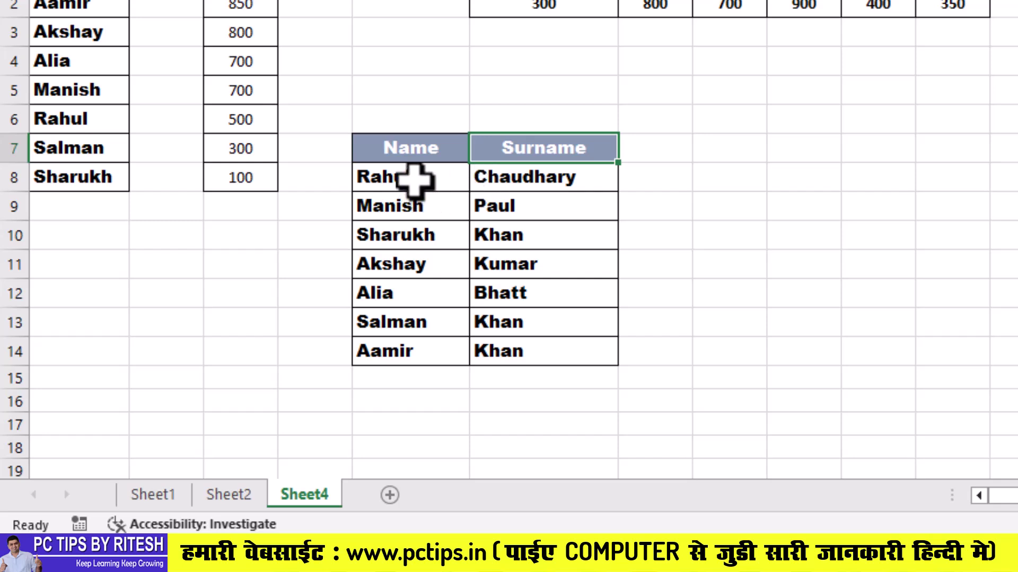
pyautogui.moveTo(415, 180); pyautogui.dragTo(415, 363)
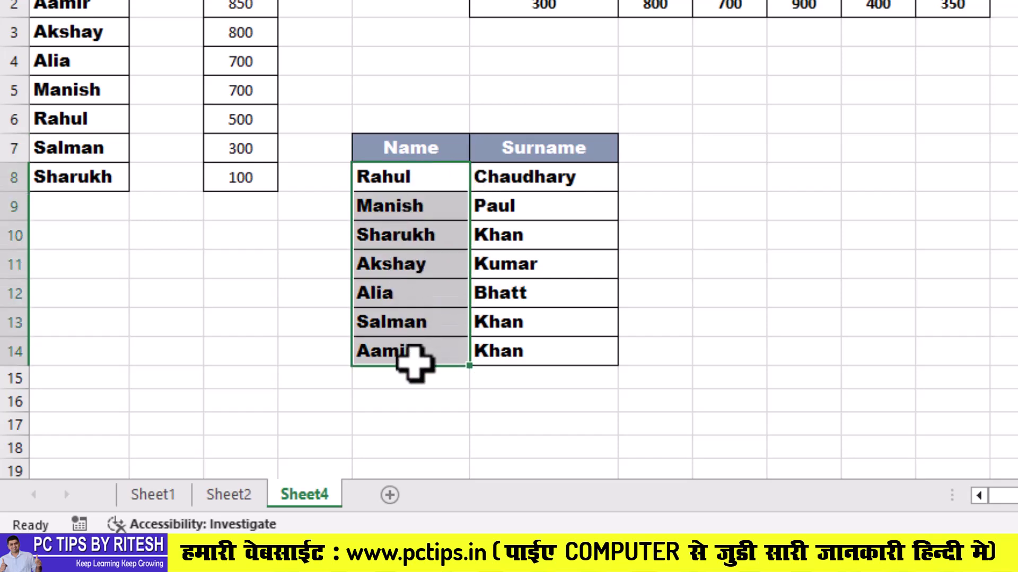
pyautogui.rightClick(422, 194)
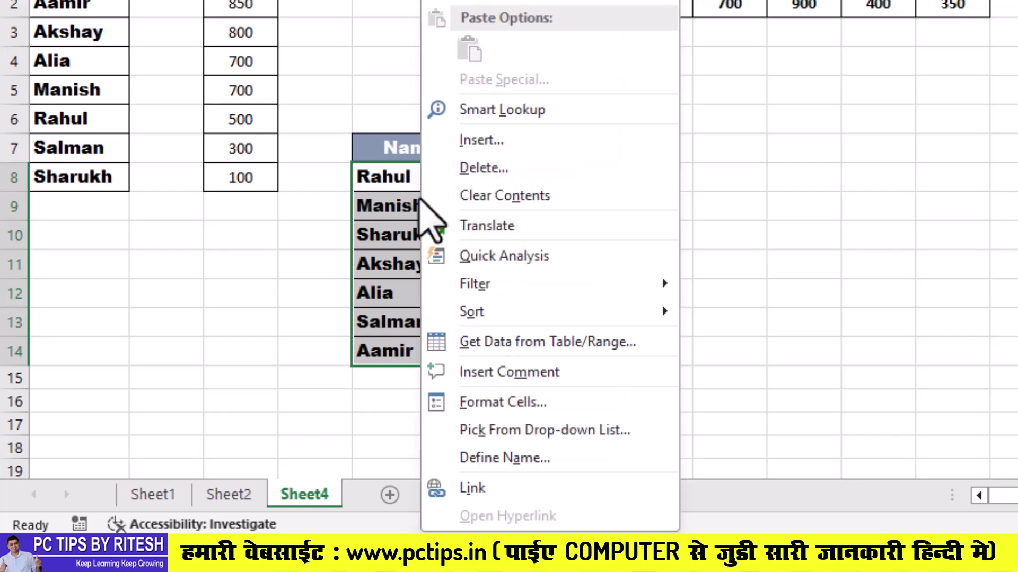
pyautogui.moveTo(472, 312)
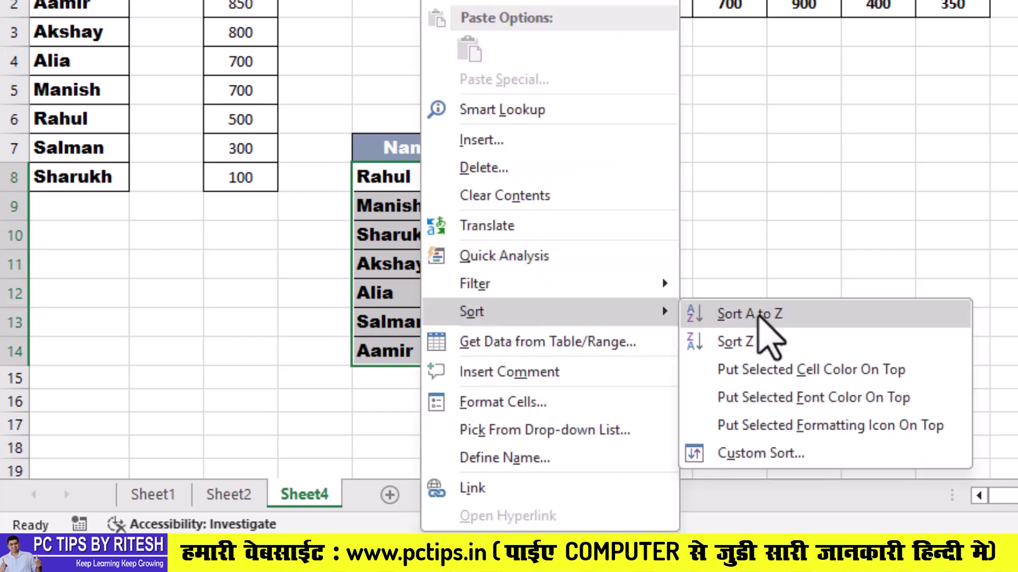
pyautogui.click(762, 316)
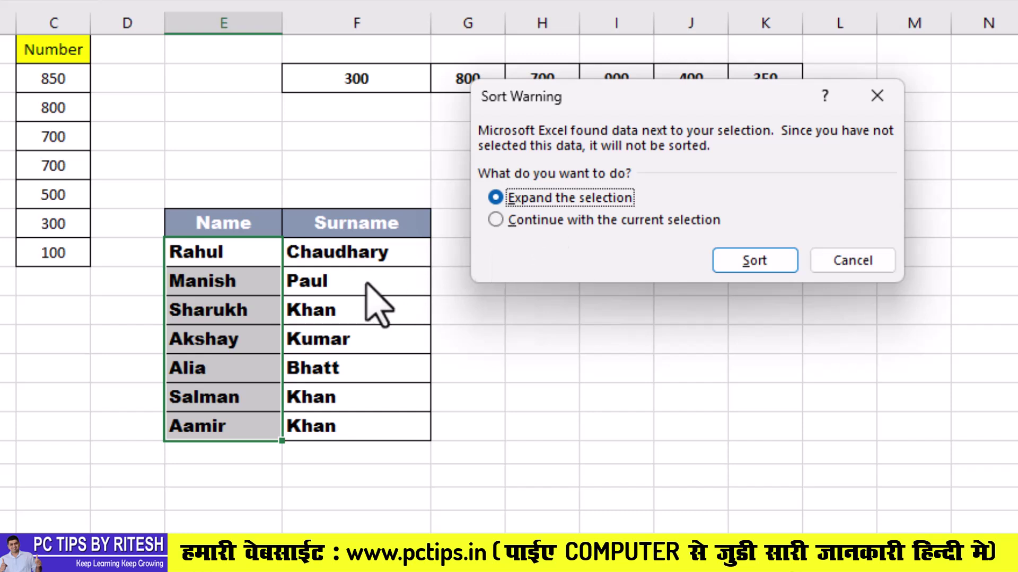
pyautogui.click(546, 225)
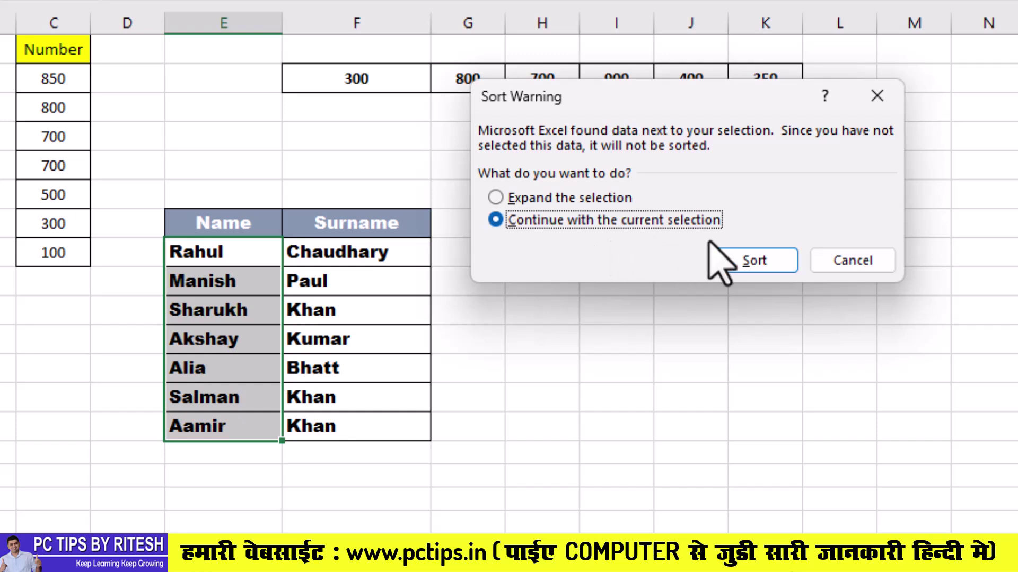
pyautogui.click(754, 265)
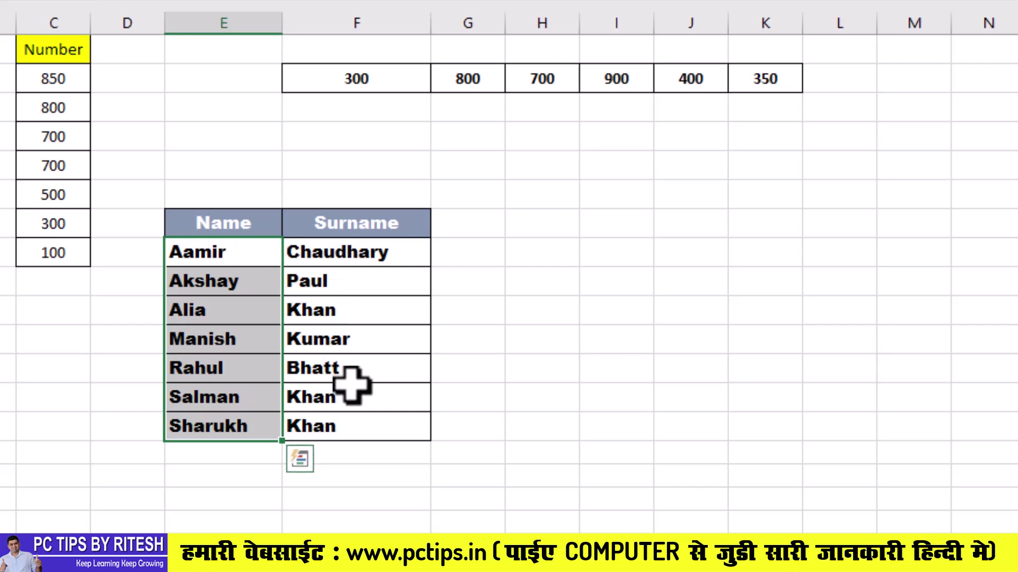
# Redo the A to Z name sort with 'Expand the selection' so surnames match again
pyautogui.press('F9')
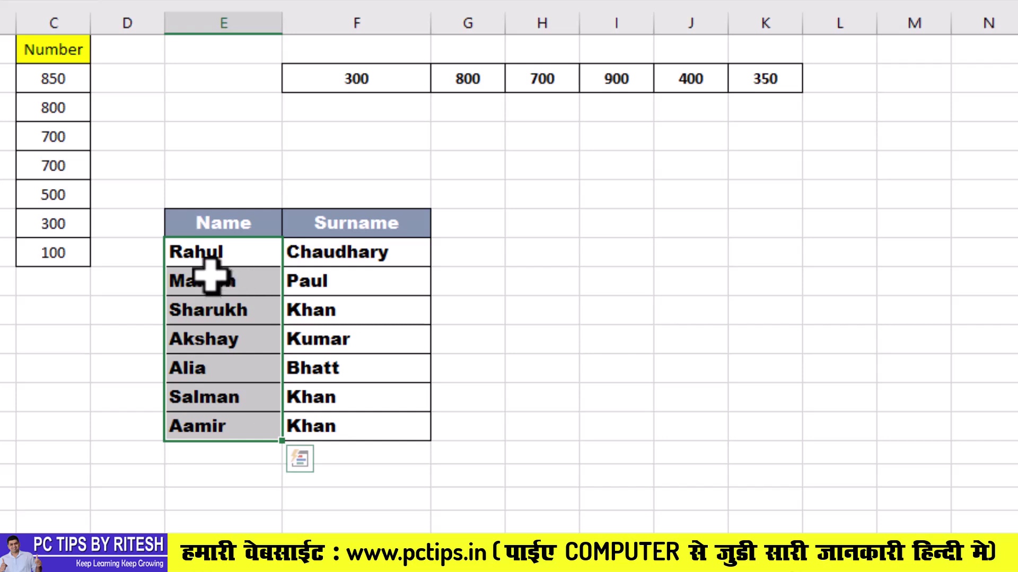
pyautogui.rightClick(209, 268)
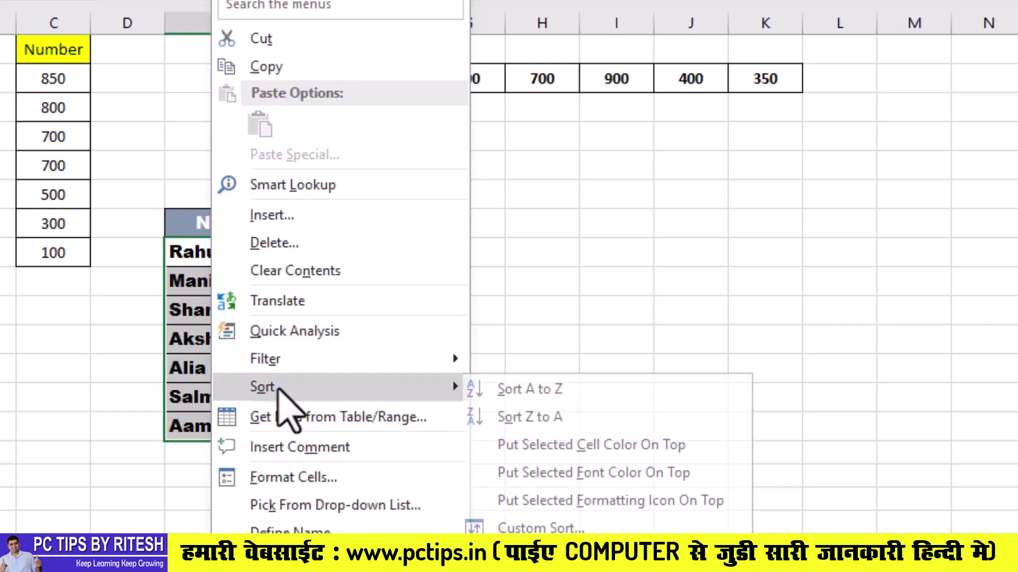
pyautogui.moveTo(263, 387)
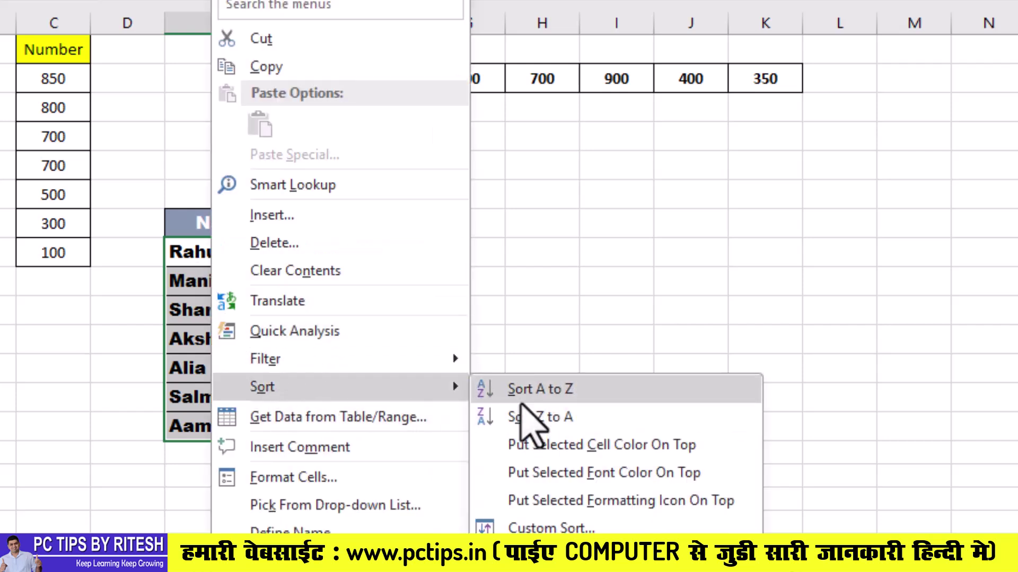
pyautogui.click(526, 399)
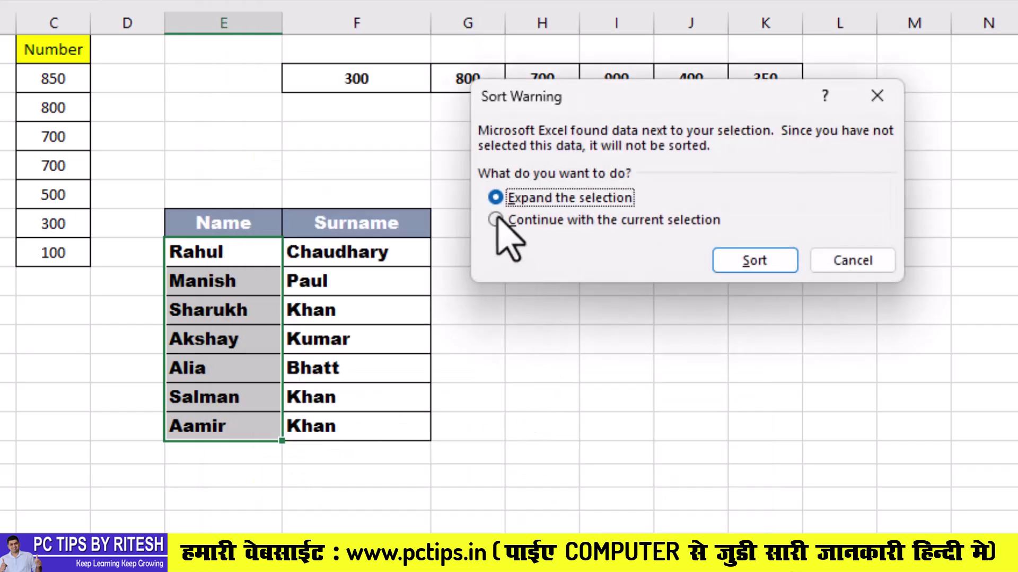
pyautogui.click(734, 261)
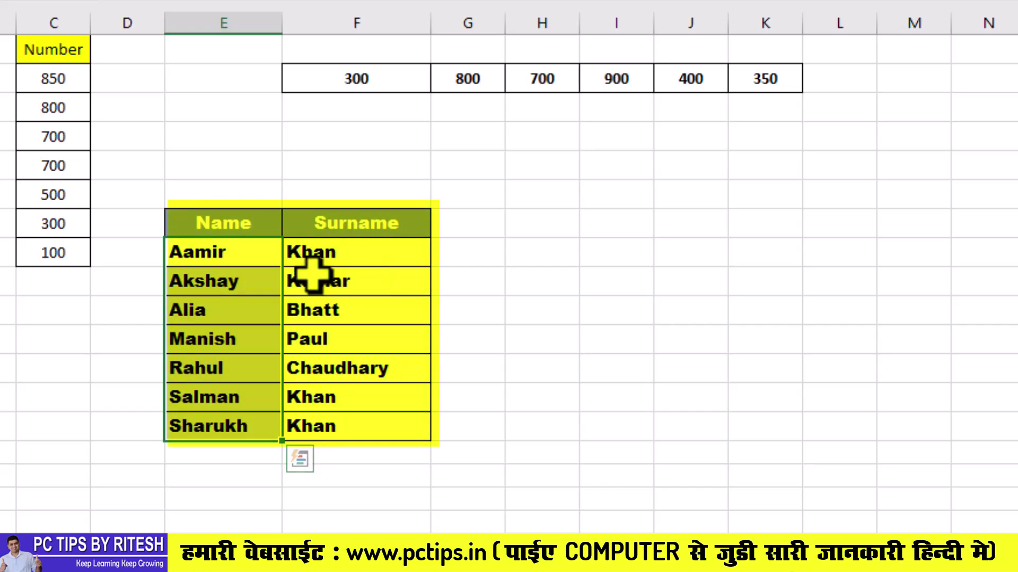
pyautogui.click(318, 273)
pyautogui.click(243, 262)
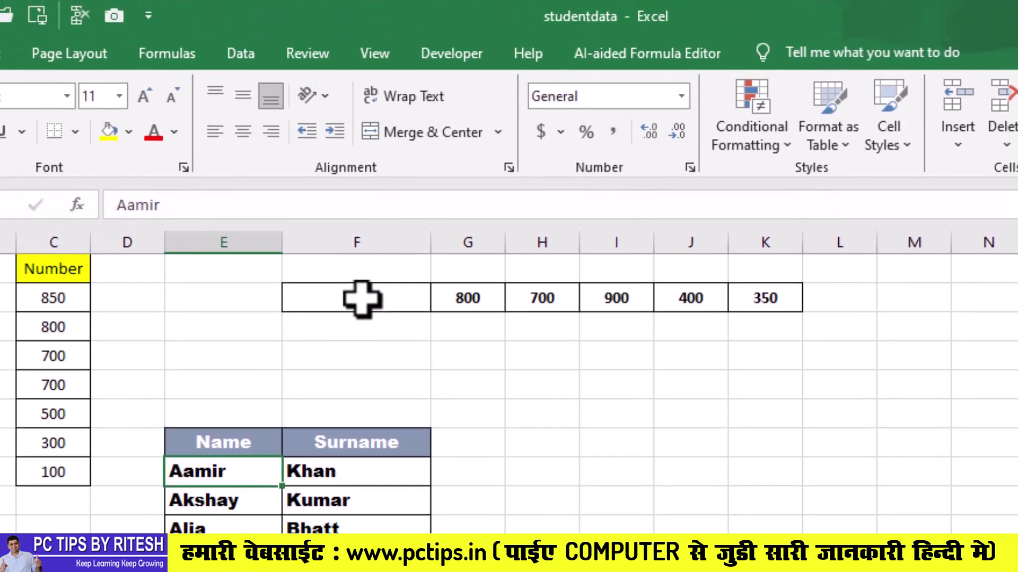
# Select F2:K2 and try the right-click Sort Largest to Smallest on the row
pyautogui.click(374, 302)
pyautogui.moveTo(380, 305)
pyautogui.mouseDown()
pyautogui.moveTo(749, 284)
pyautogui.moveTo(770, 294)
pyautogui.mouseUp()
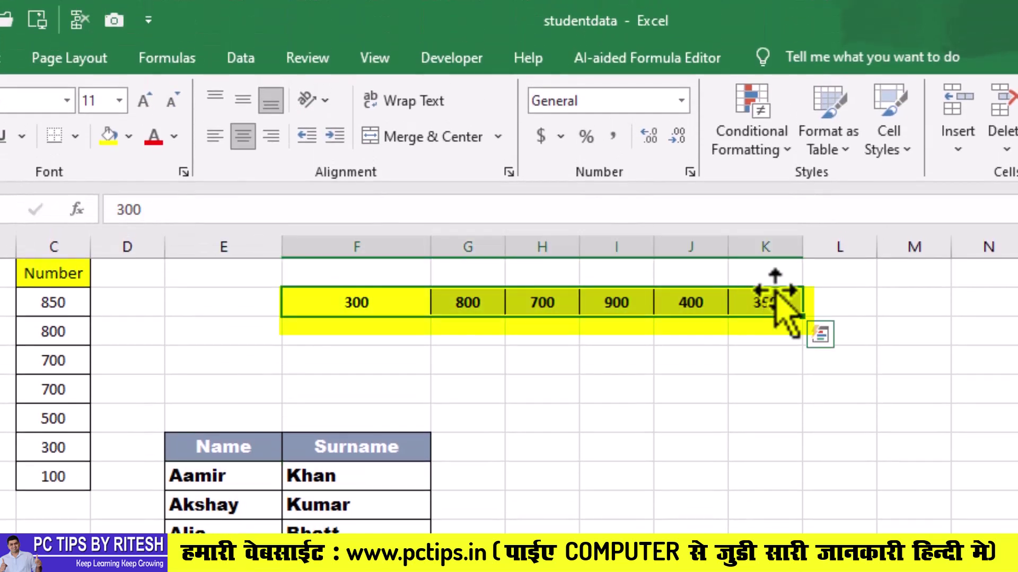
pyautogui.click(366, 363)
pyautogui.click(371, 310)
pyautogui.moveTo(392, 316)
pyautogui.mouseDown()
pyautogui.moveTo(732, 318)
pyautogui.moveTo(784, 307)
pyautogui.mouseUp()
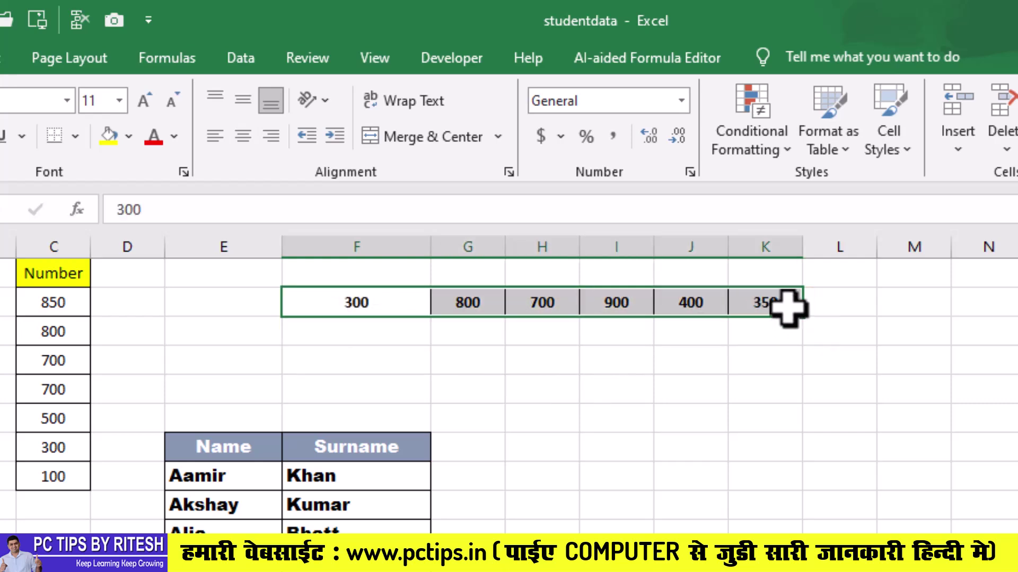
pyautogui.rightClick(490, 304)
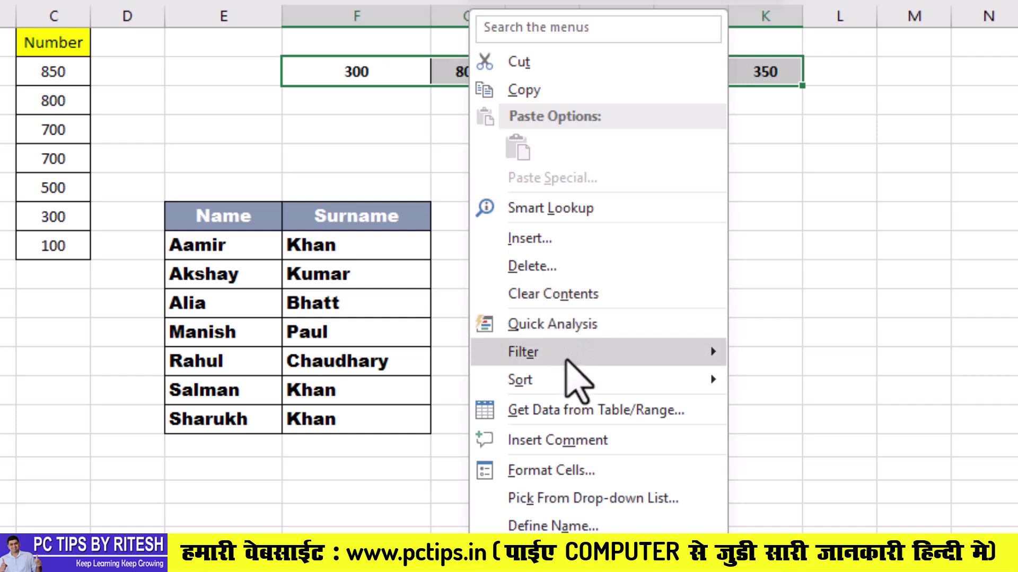
pyautogui.moveTo(519, 379)
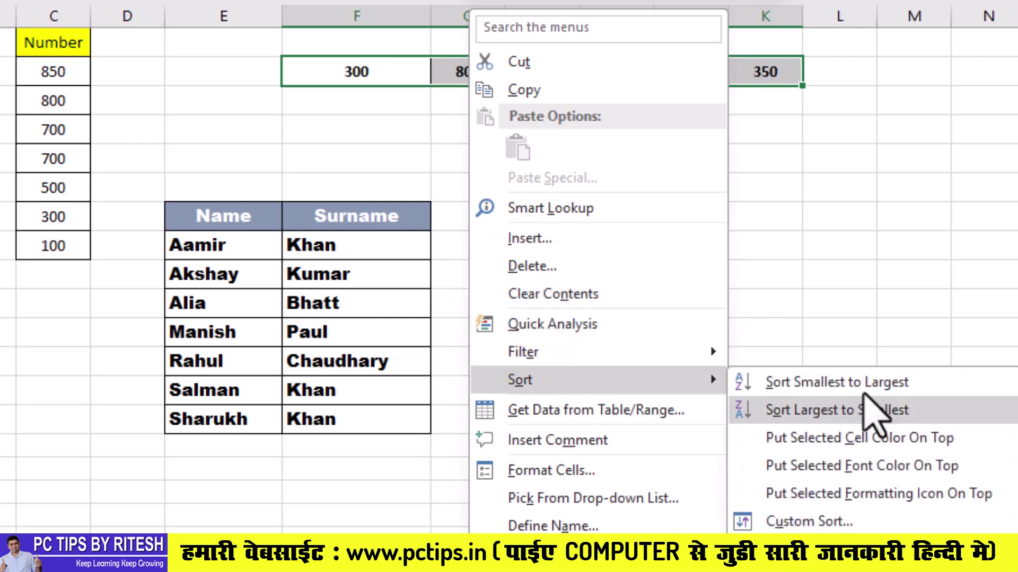
pyautogui.click(869, 383)
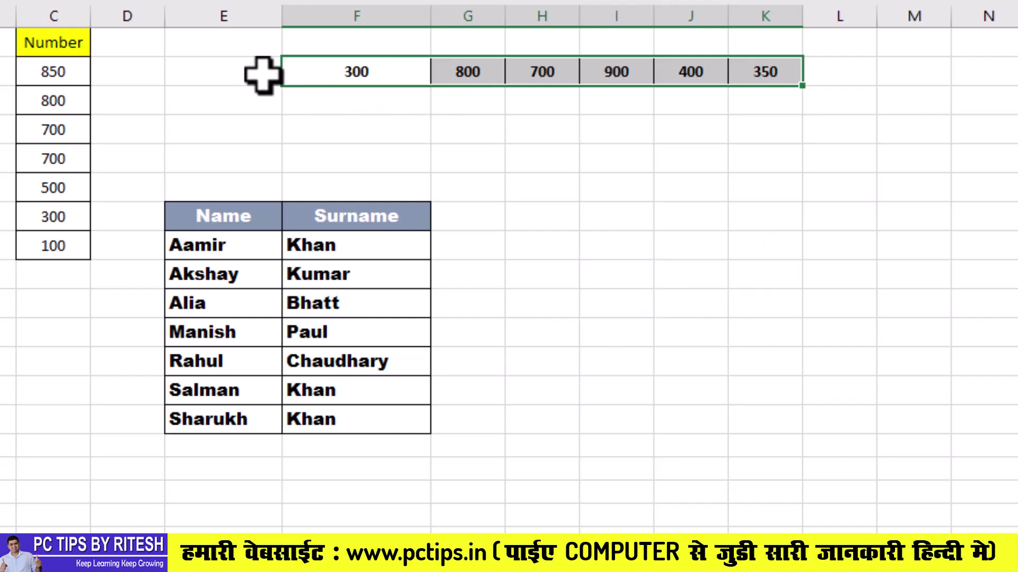
# Custom-sort left to right by Row 2, Largest to Smallest: 900, 800, 700, 400, 350, 300
pyautogui.click(461, 154)
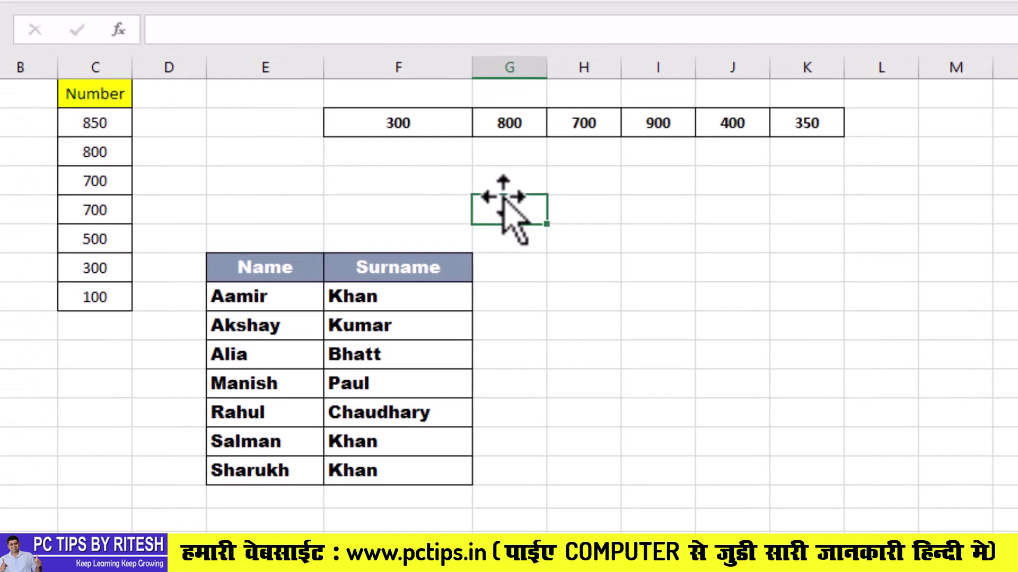
pyautogui.moveTo(366, 71); pyautogui.dragTo(765, 101)
pyautogui.moveTo(943, 324); pyautogui.dragTo(960, 304)
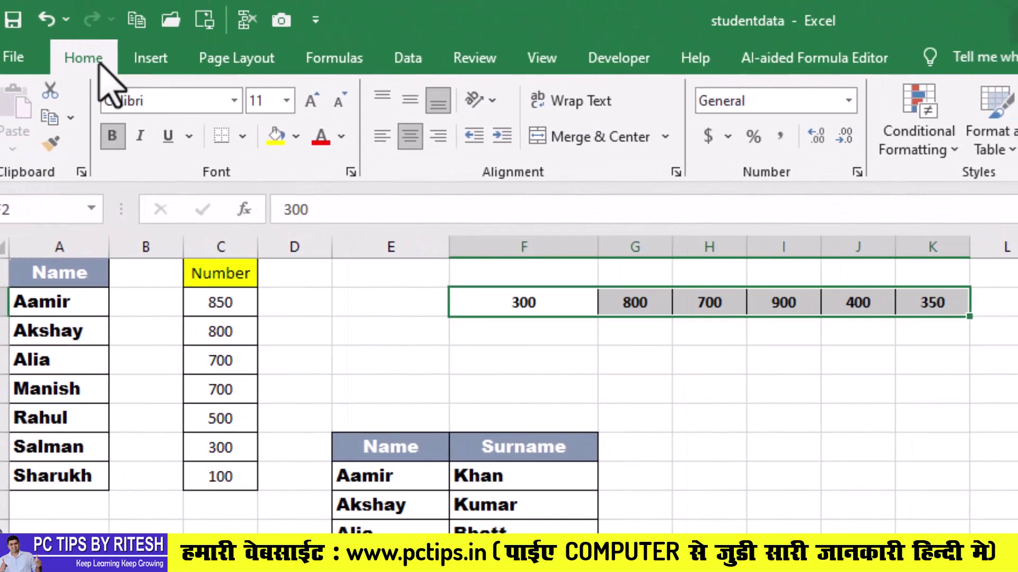
pyautogui.click(808, 145)
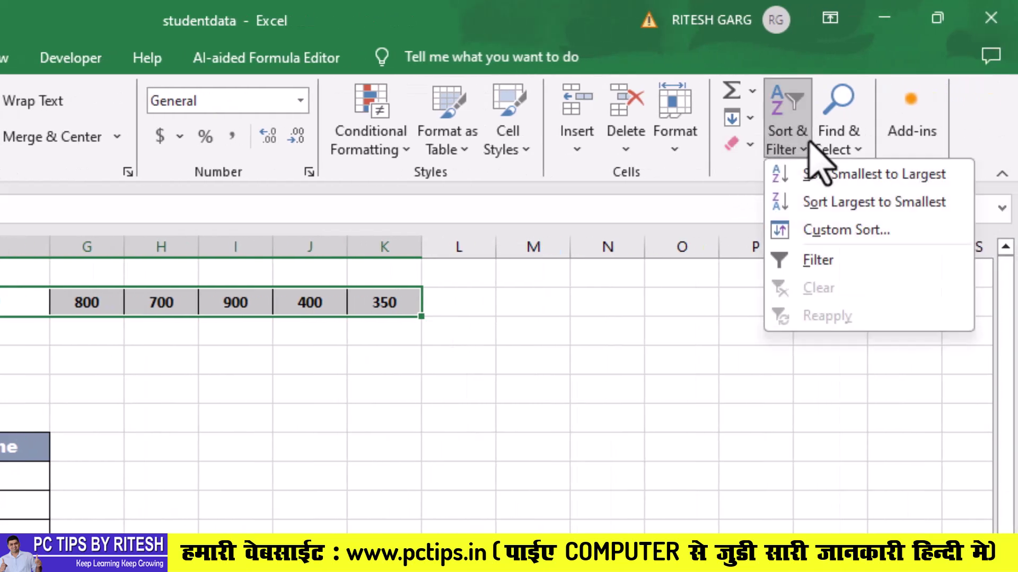
pyautogui.click(815, 233)
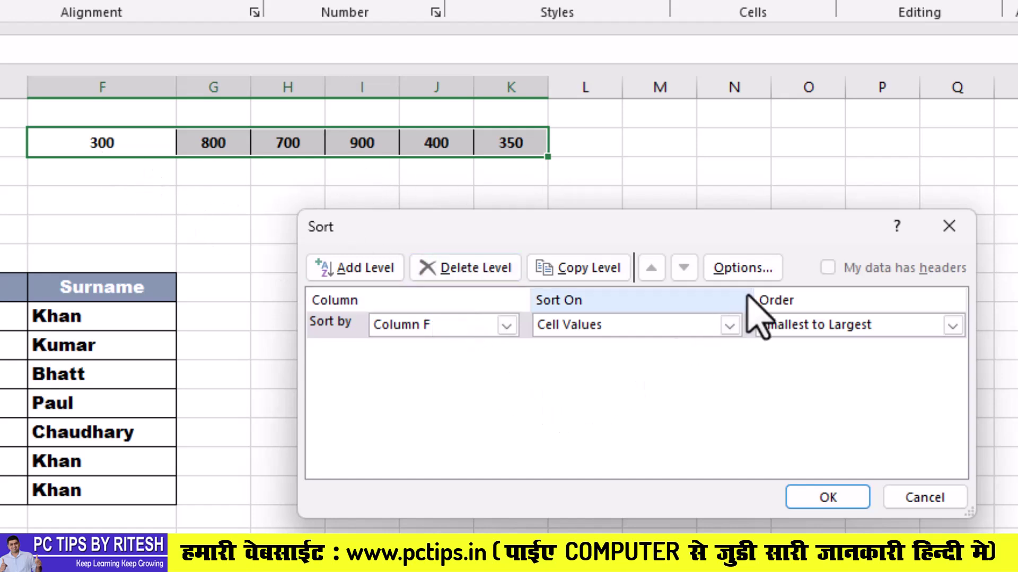
pyautogui.click(767, 268)
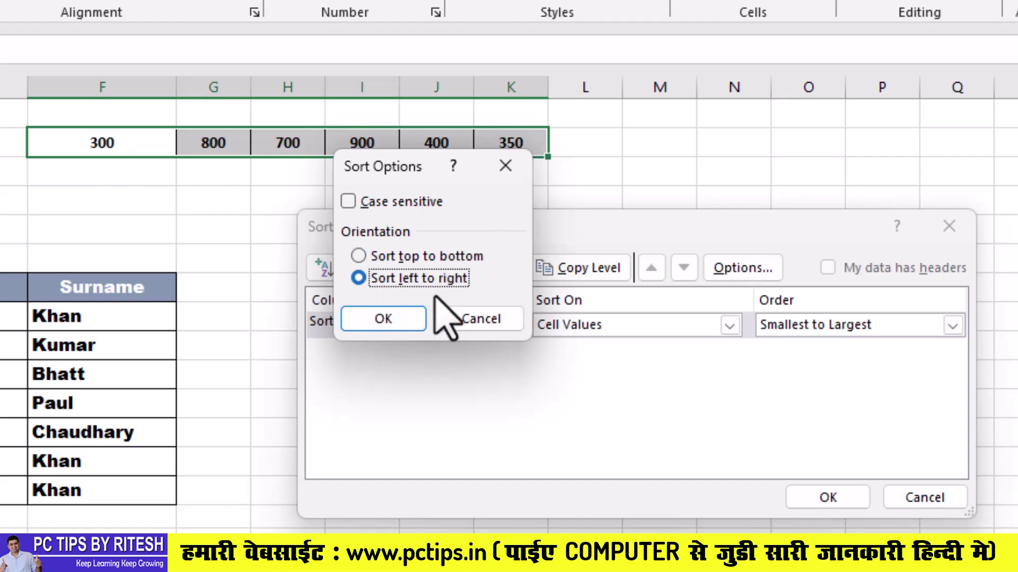
pyautogui.click(398, 321)
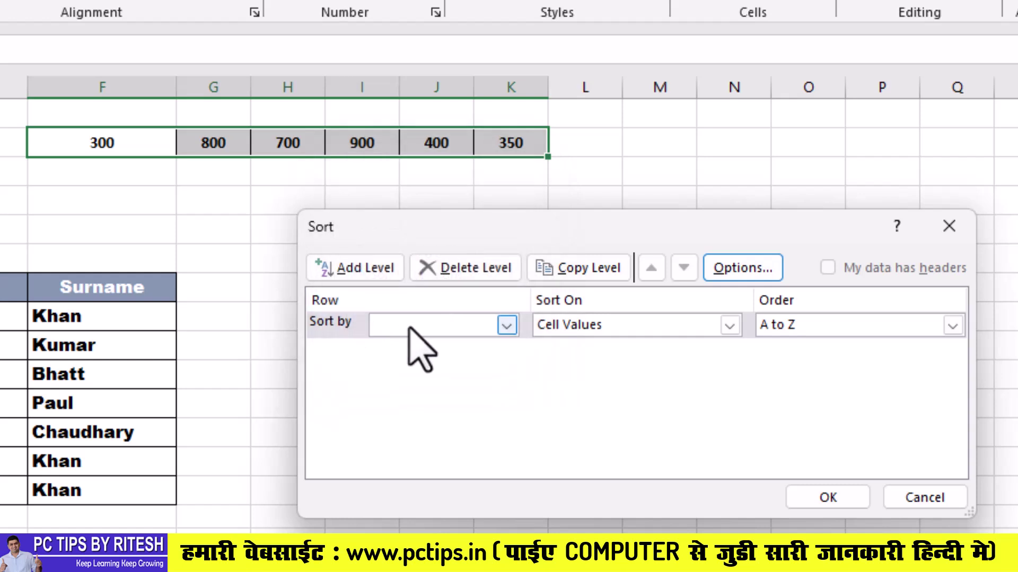
pyautogui.click(506, 325)
pyautogui.click(445, 346)
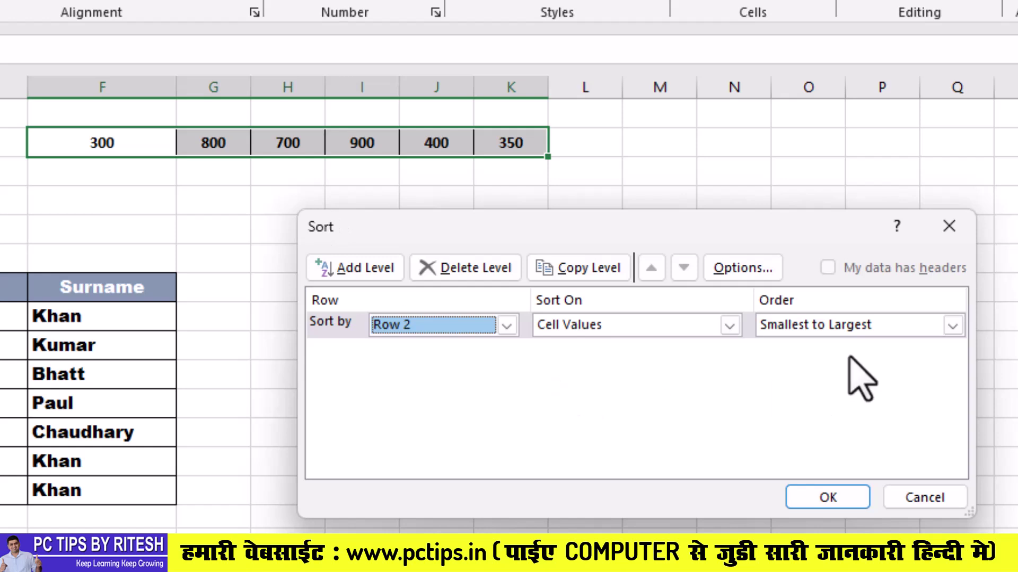
pyautogui.click(848, 325)
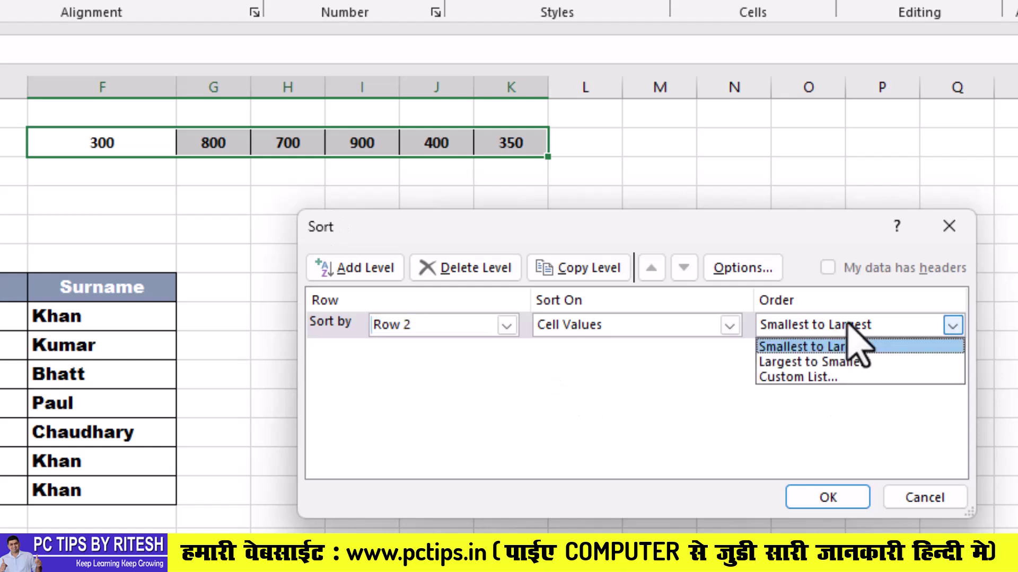
pyautogui.click(834, 362)
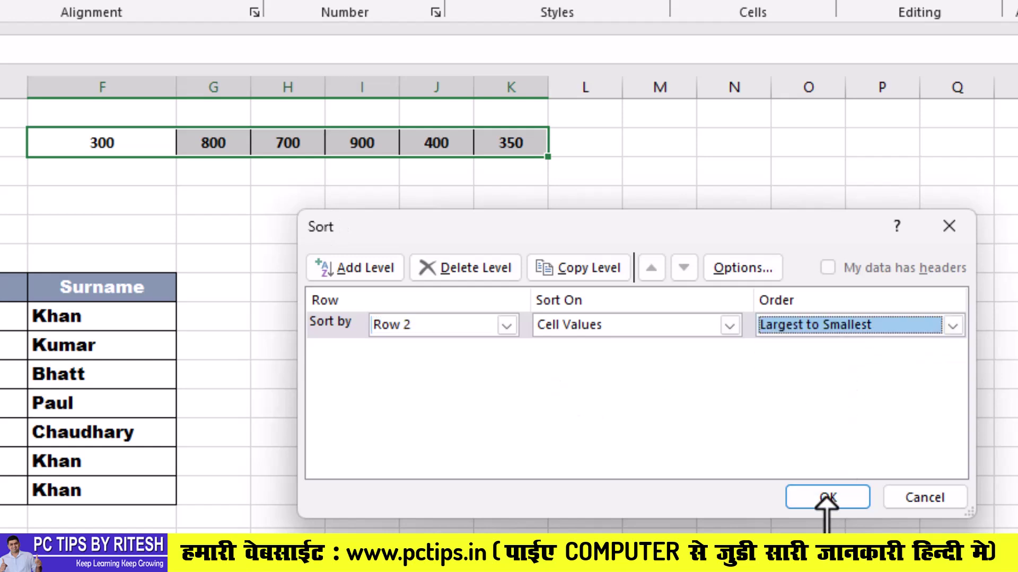
pyautogui.click(828, 501)
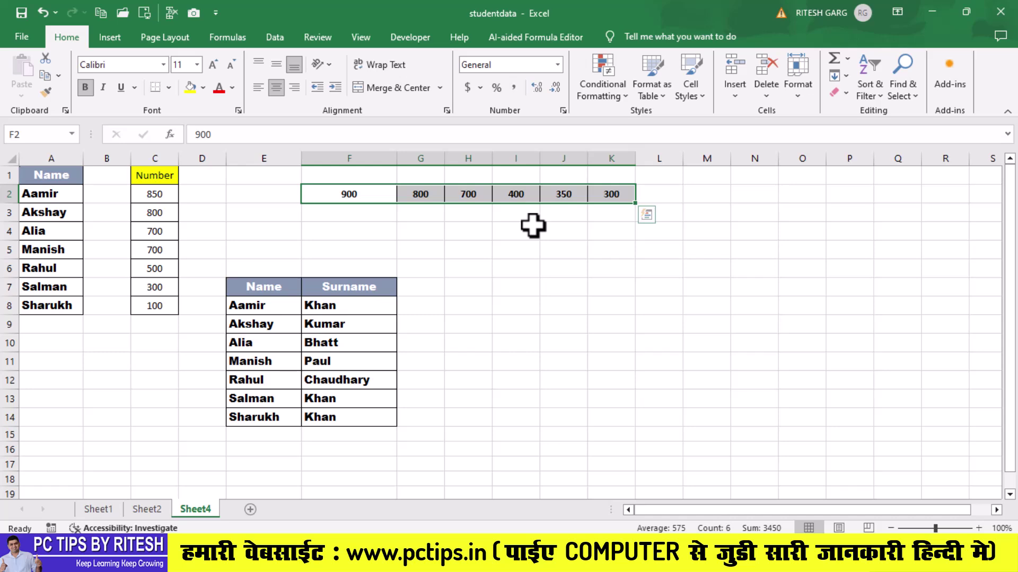
# Open Sheet2 and select the employee table A1:C11 with NAME, DEPARTMENT, SALARY headers
pyautogui.click(146, 508)
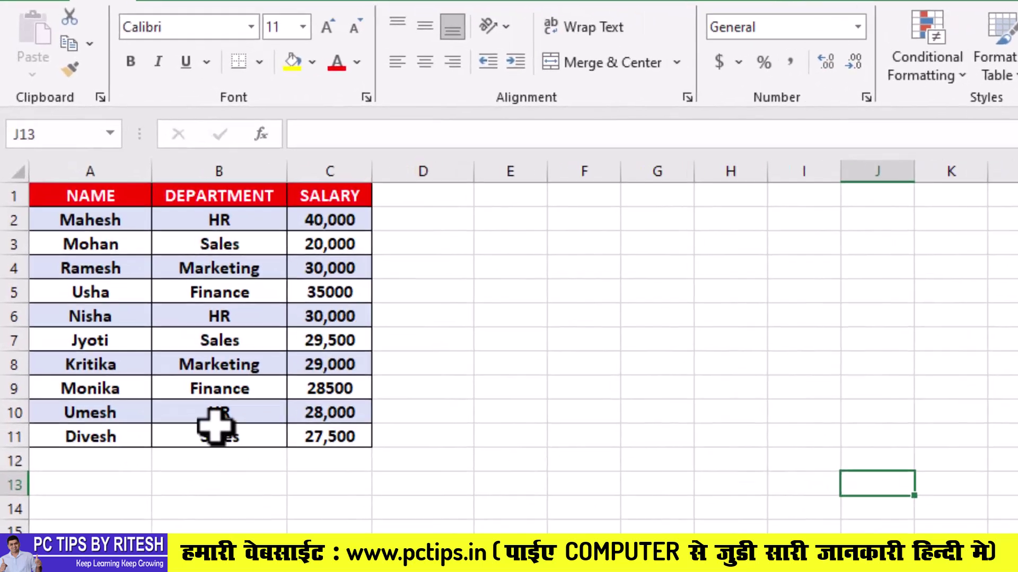
pyautogui.click(119, 197)
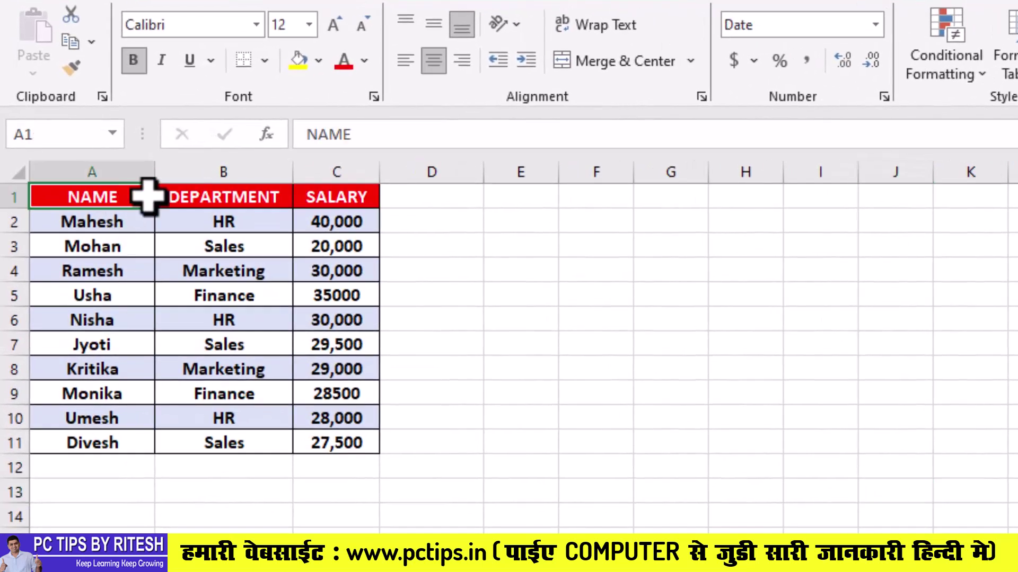
pyautogui.click(205, 195)
pyautogui.click(323, 200)
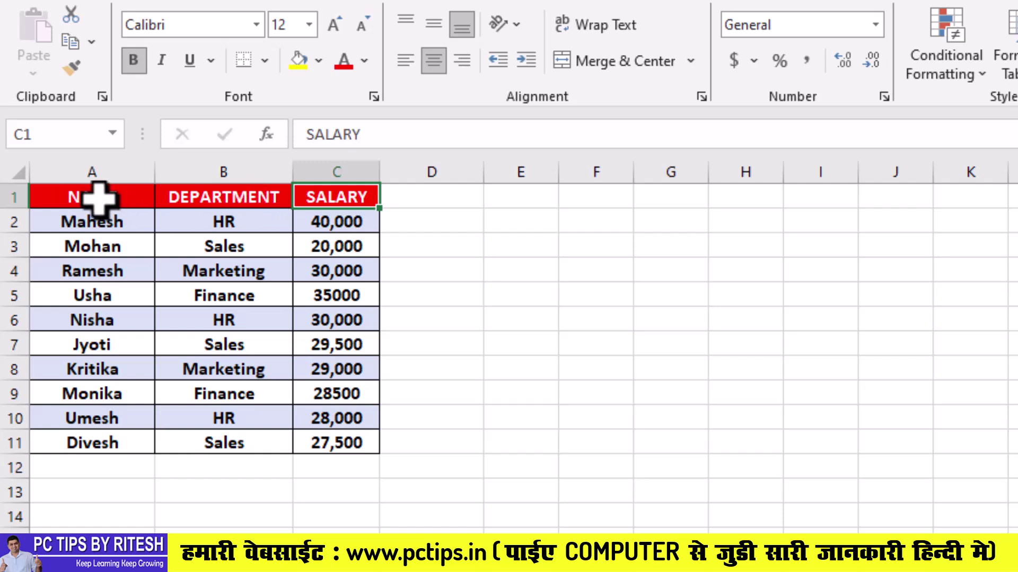
pyautogui.moveTo(98, 199)
pyautogui.mouseDown()
pyautogui.moveTo(250, 261)
pyautogui.moveTo(334, 464)
pyautogui.moveTo(334, 448)
pyautogui.mouseUp()
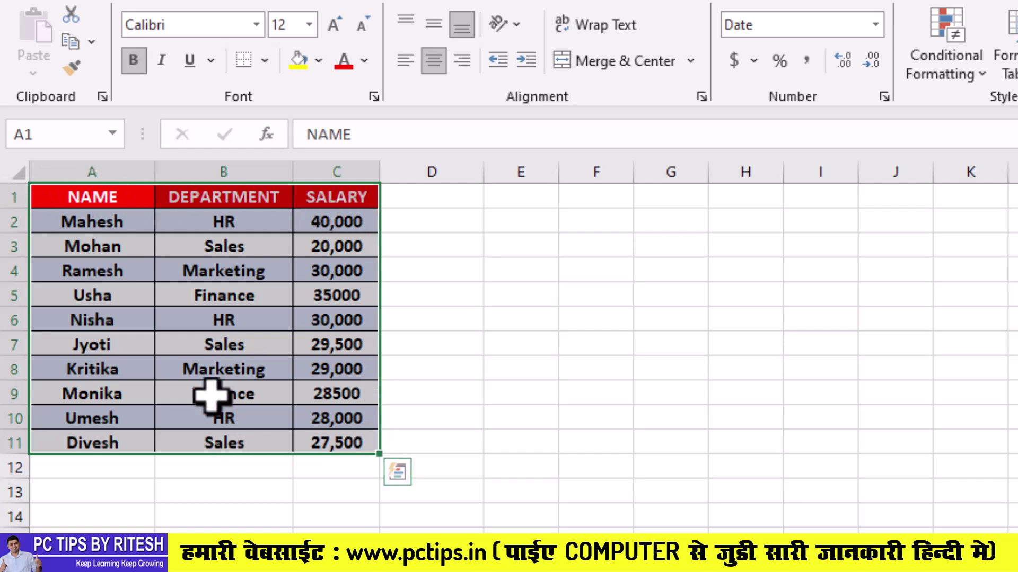
# Custom-sort the employee table by DEPARTMENT A to Z, Finance first and Sales last
pyautogui.rightClick(159, 198)
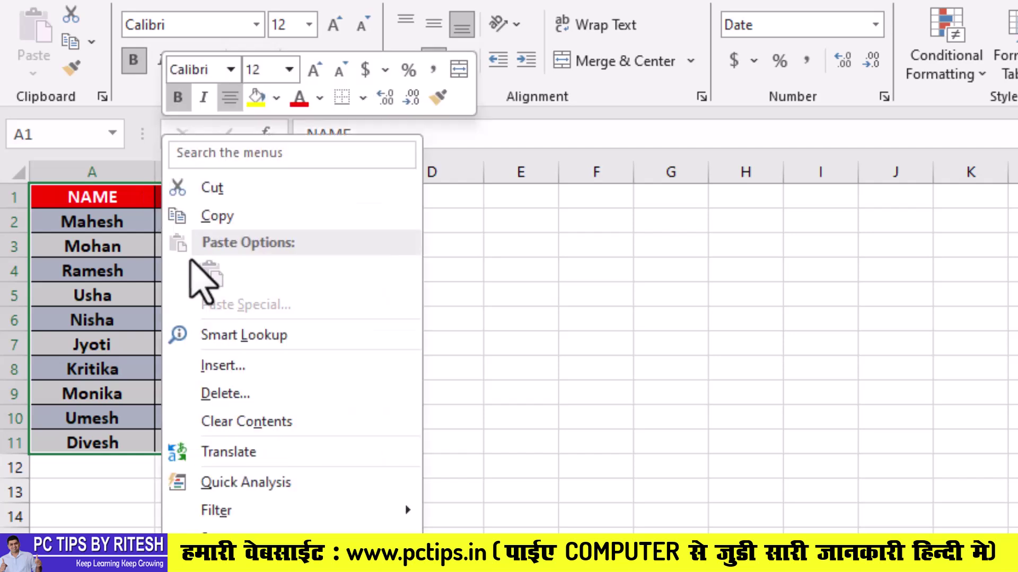
pyautogui.moveTo(213, 309)
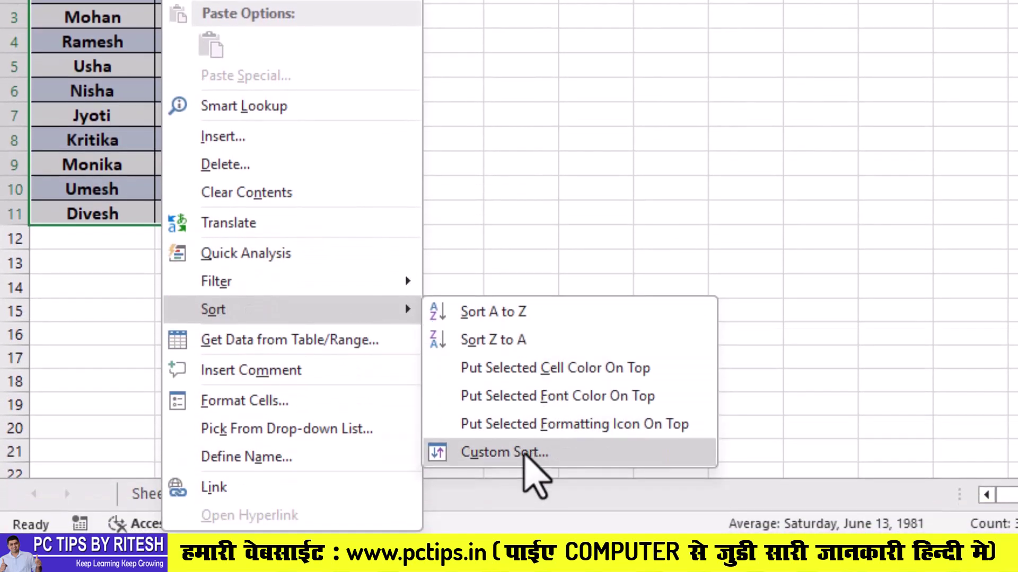
pyautogui.click(525, 454)
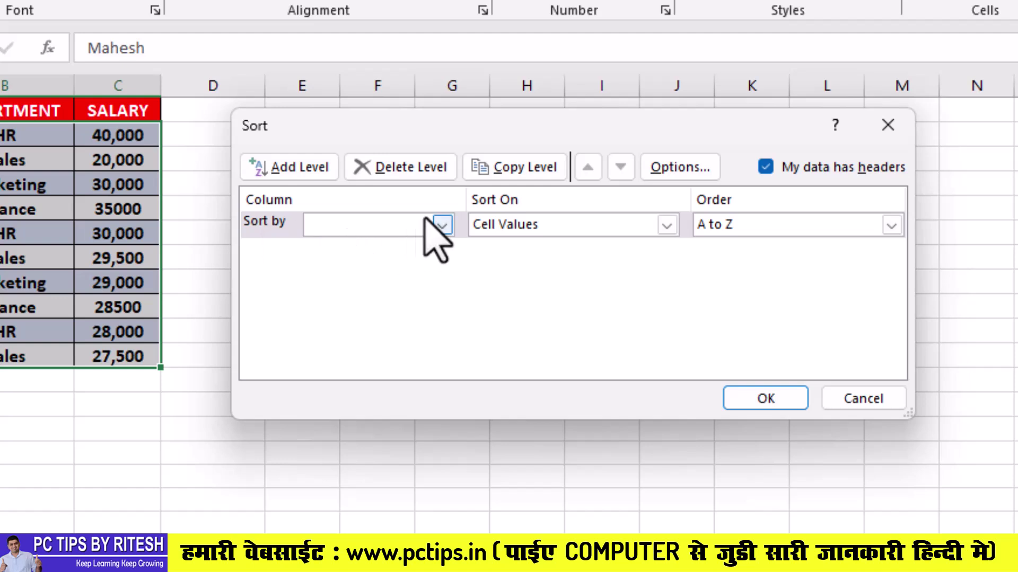
pyautogui.click(442, 225)
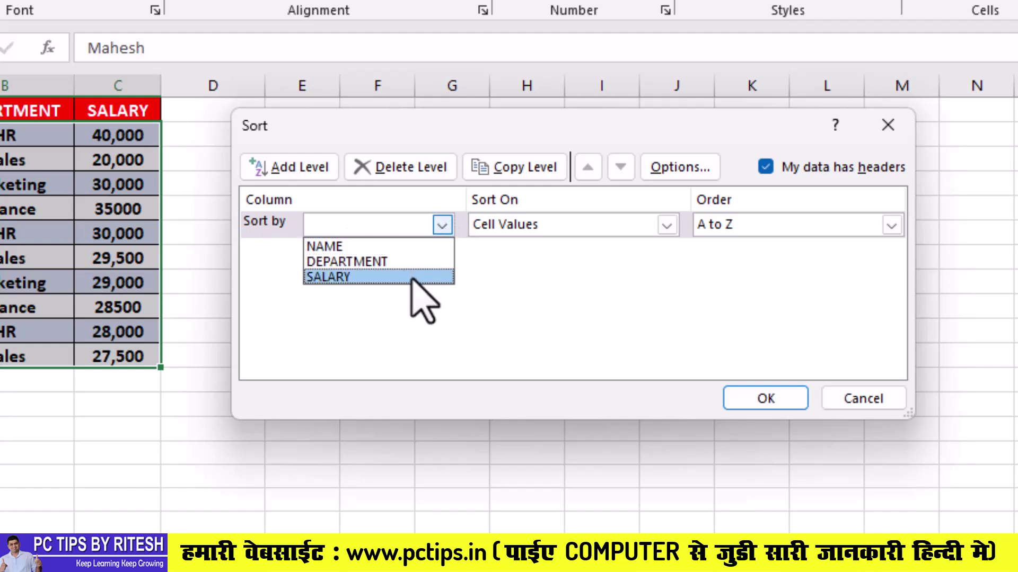
pyautogui.click(406, 262)
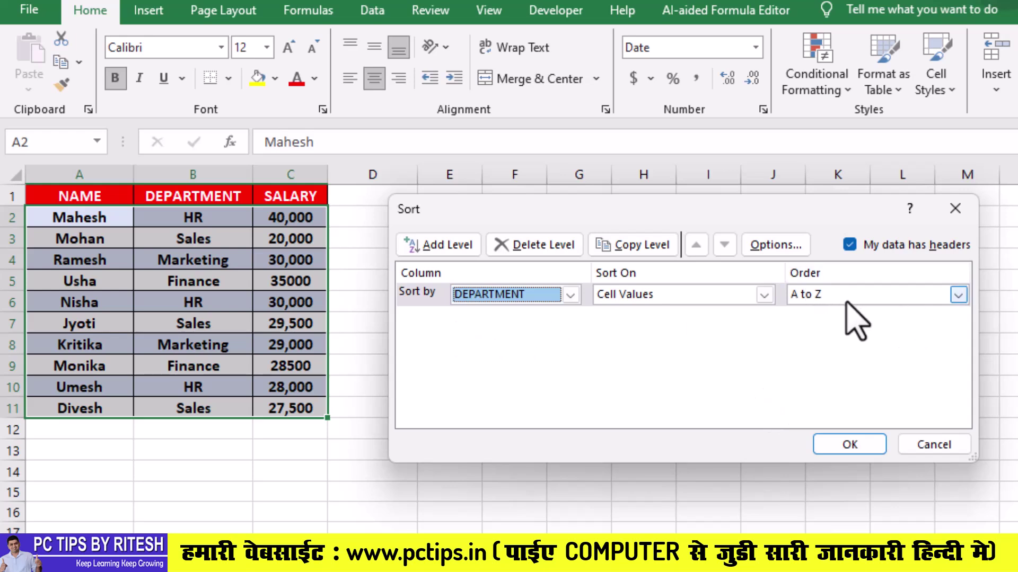
pyautogui.click(848, 446)
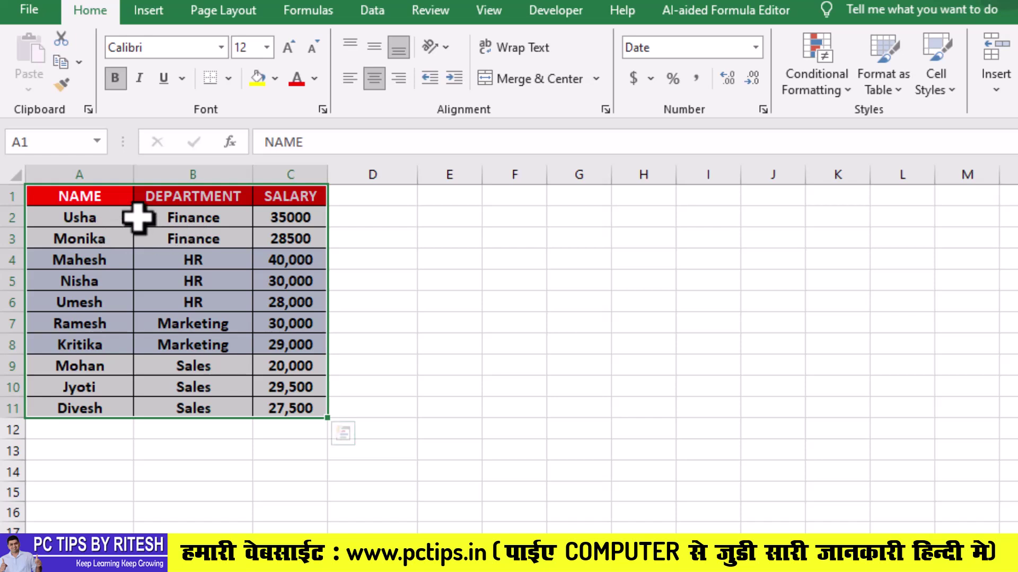
# Select A1:C11 and add a NAME sort level after DEPARTMENT in Custom Sort
pyautogui.click(79, 196)
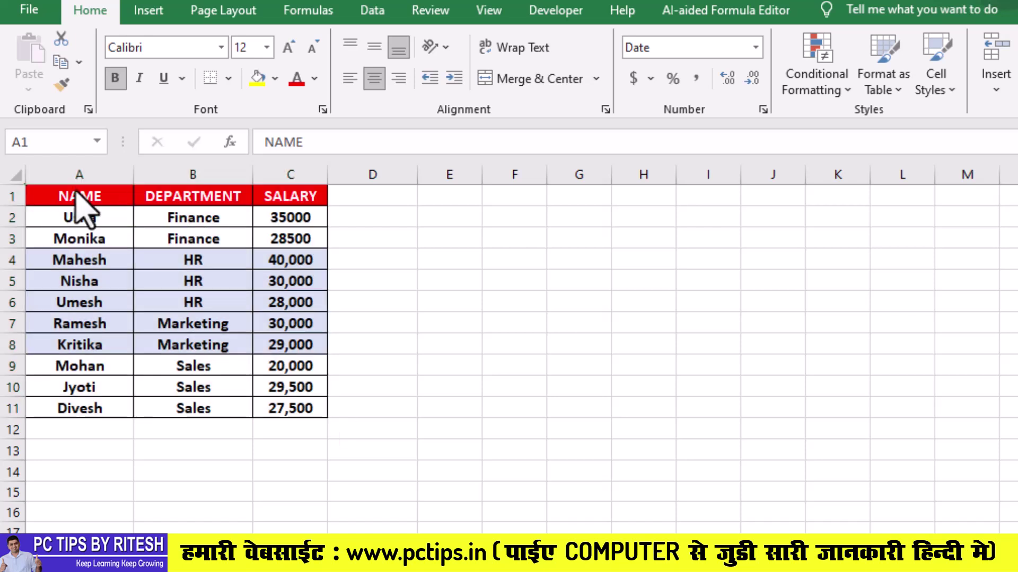
pyautogui.hotkey('ctrl', 'a')
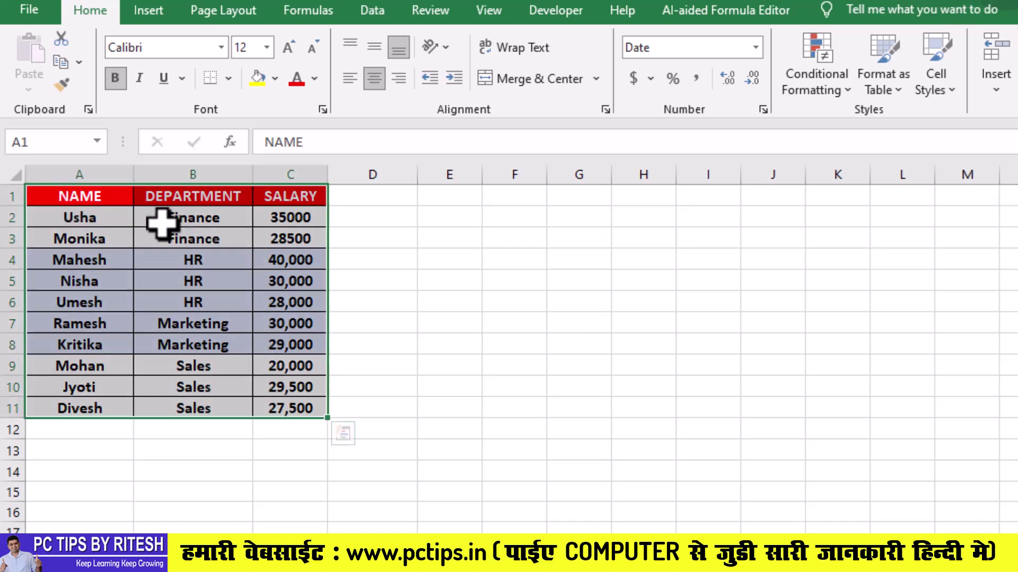
pyautogui.rightClick(162, 222)
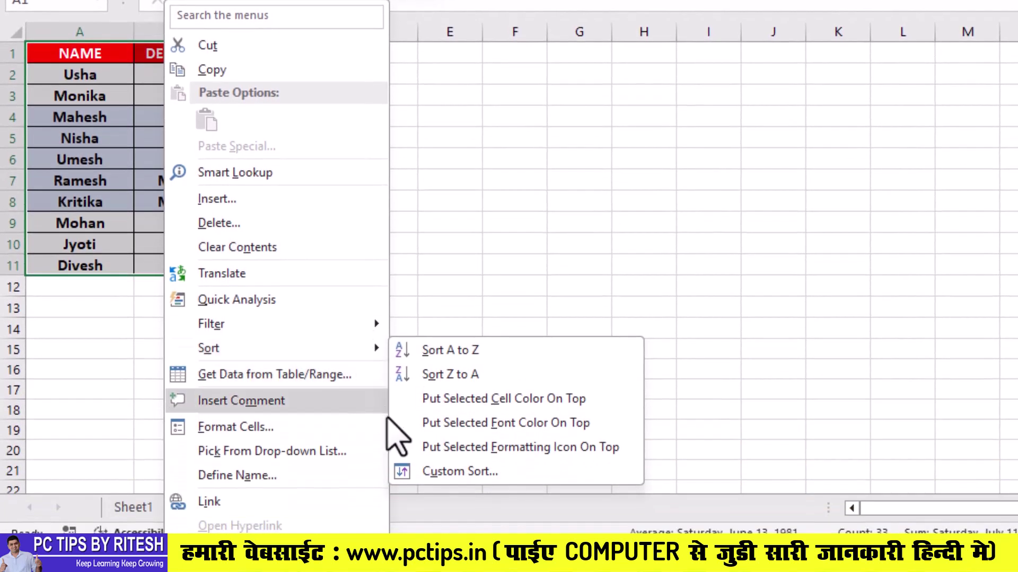
pyautogui.click(424, 471)
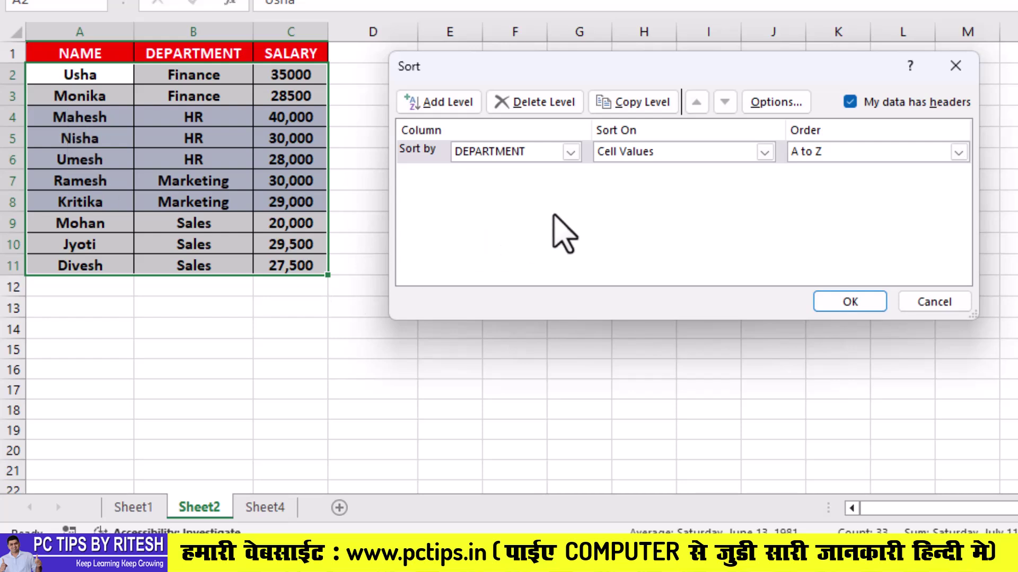
pyautogui.click(455, 103)
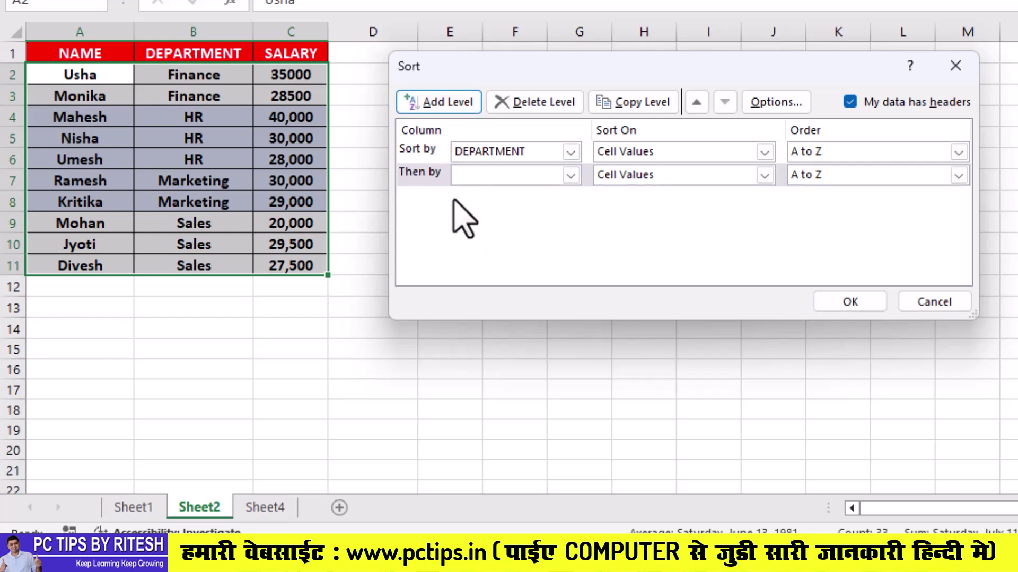
pyautogui.click(571, 175)
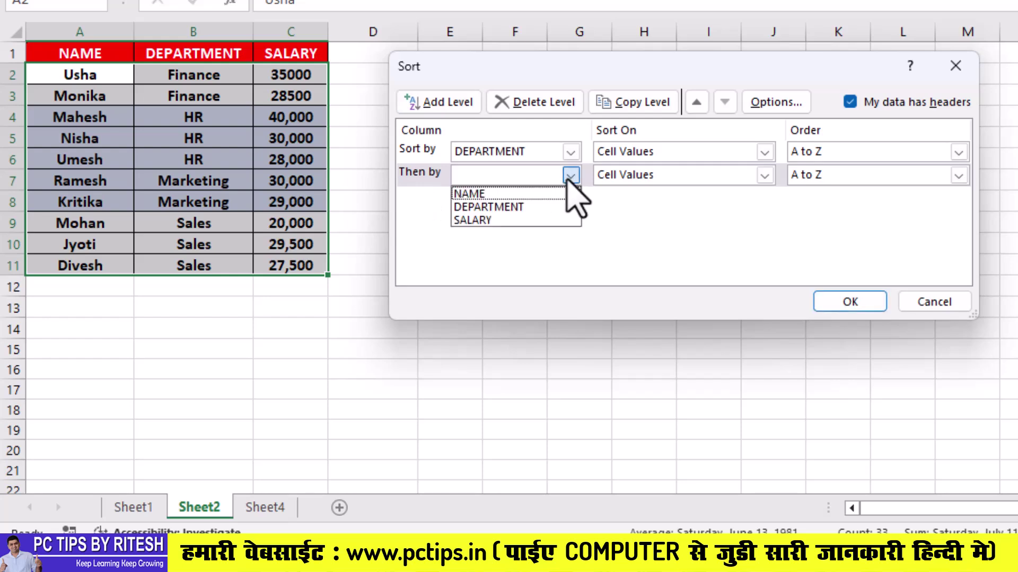
pyautogui.click(519, 194)
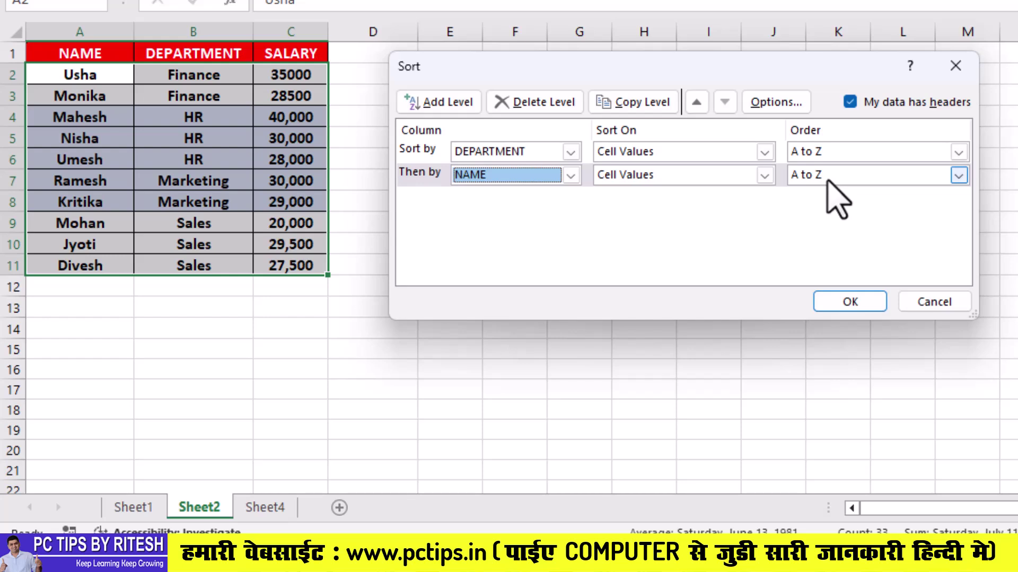
pyautogui.click(832, 326)
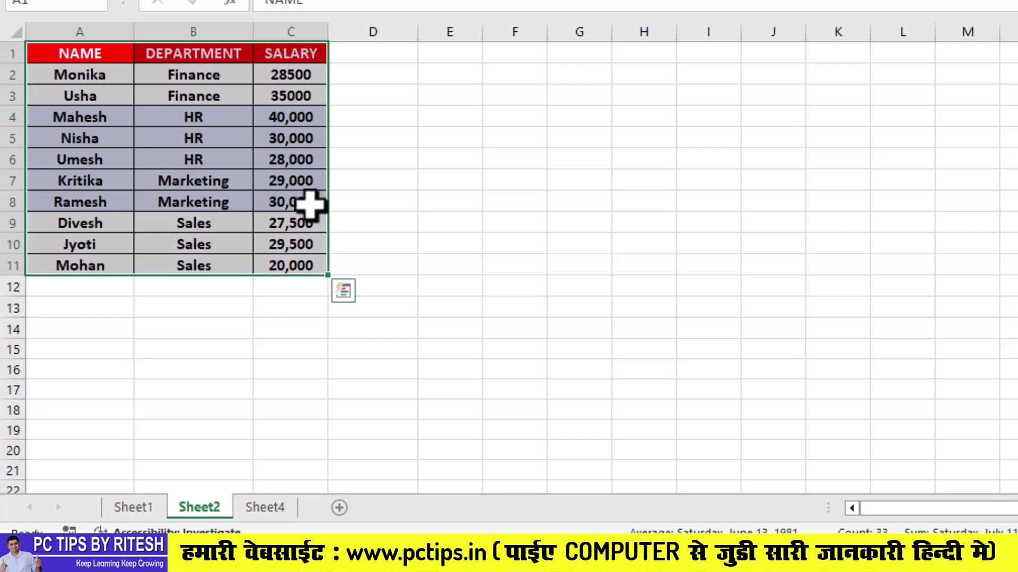
# Add a SALARY level, Smallest to Largest, between DEPARTMENT and NAME in Custom Sort
pyautogui.rightClick(198, 98)
pyautogui.moveTo(314, 348)
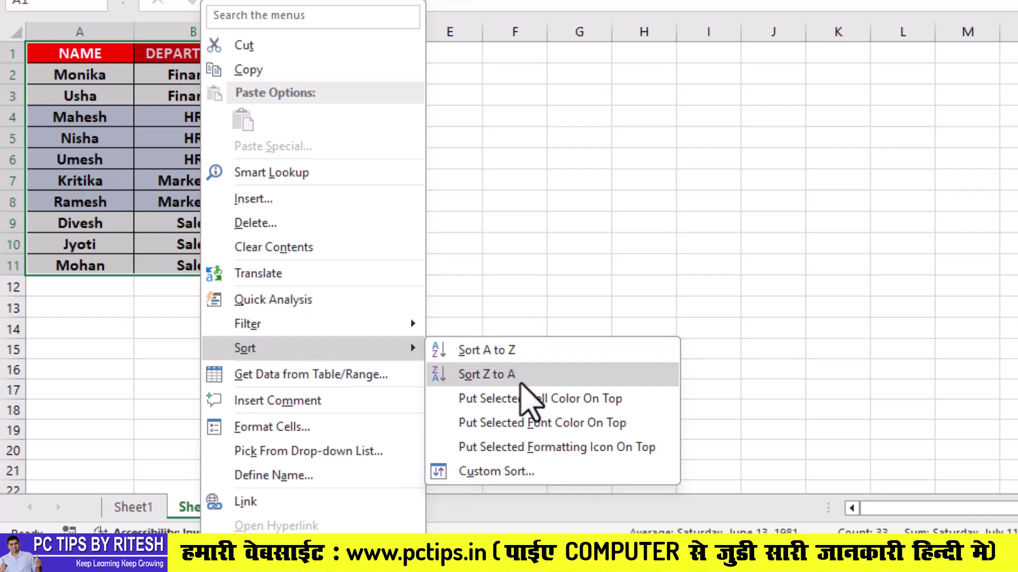
pyautogui.click(516, 470)
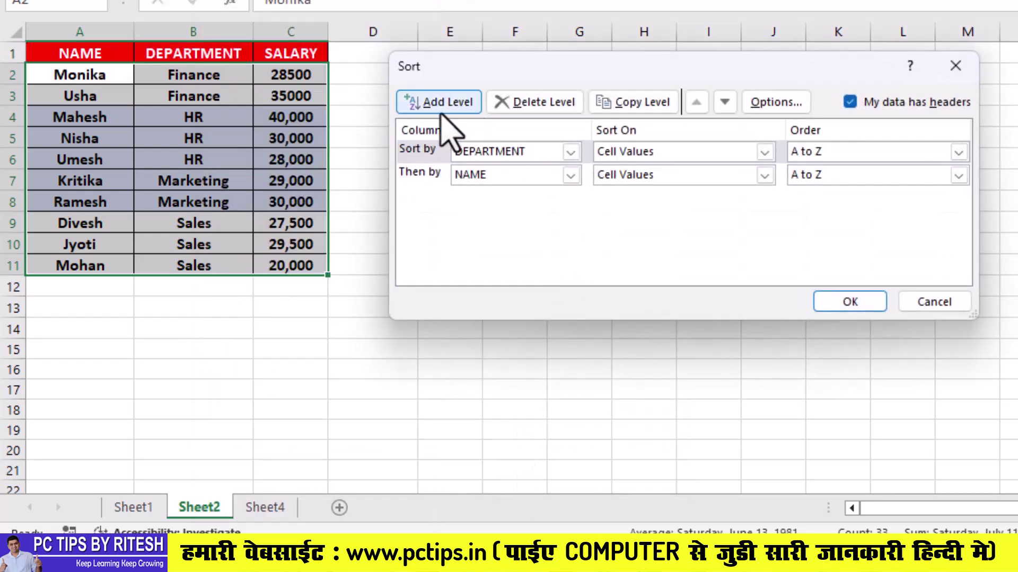
pyautogui.click(436, 101)
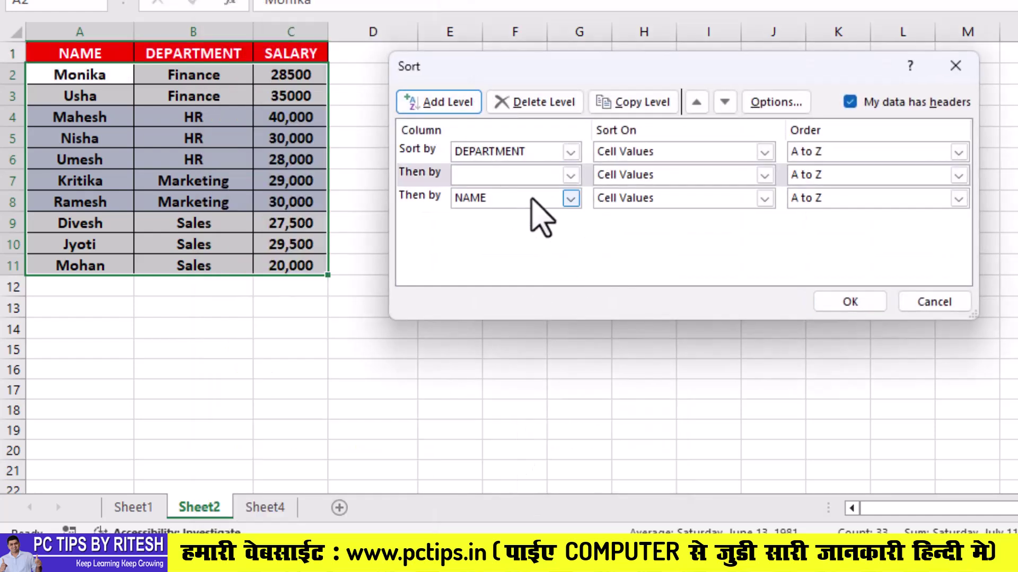
pyautogui.click(570, 175)
pyautogui.click(519, 221)
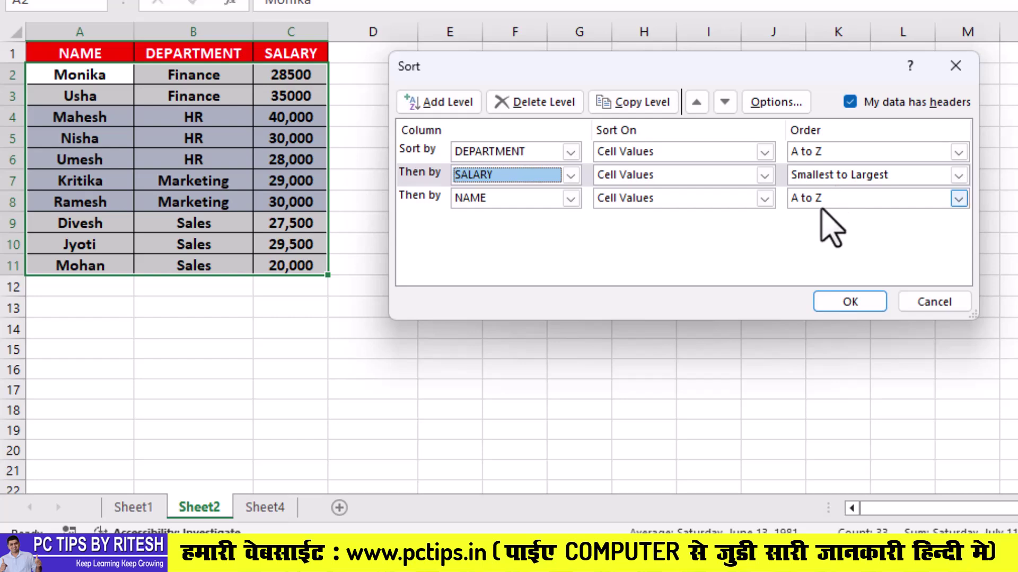
pyautogui.click(849, 302)
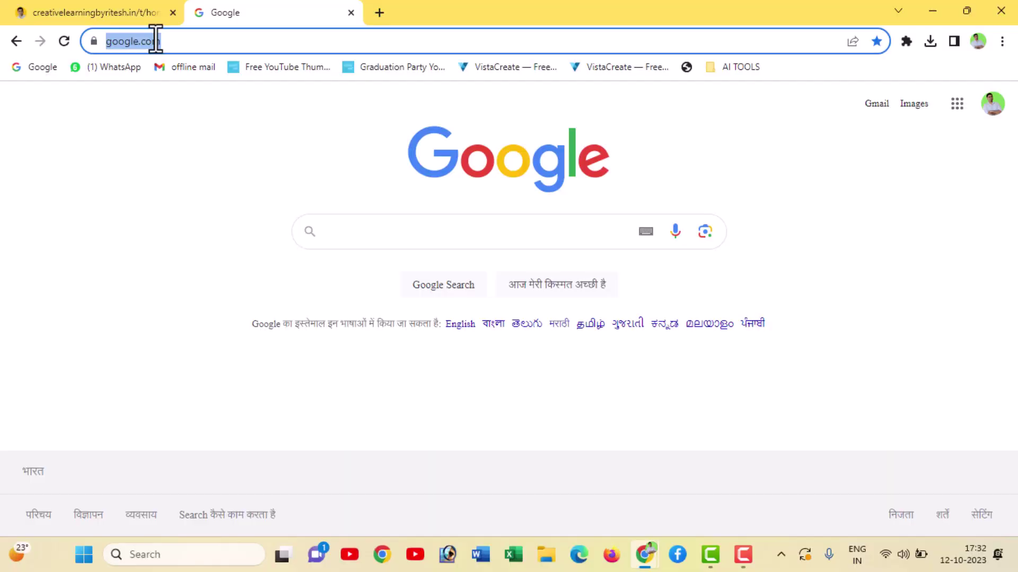
# Go to the Creative Learning By Ritesh website and scroll to its Courses & packages section
pyautogui.write('www.creativelearningbyritesh.in')
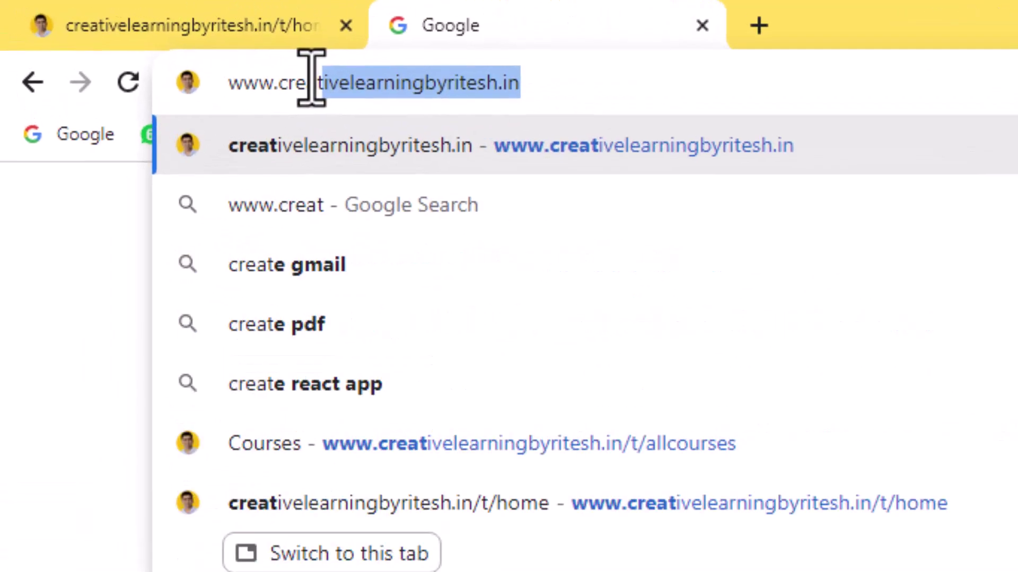
pyautogui.press('Return')
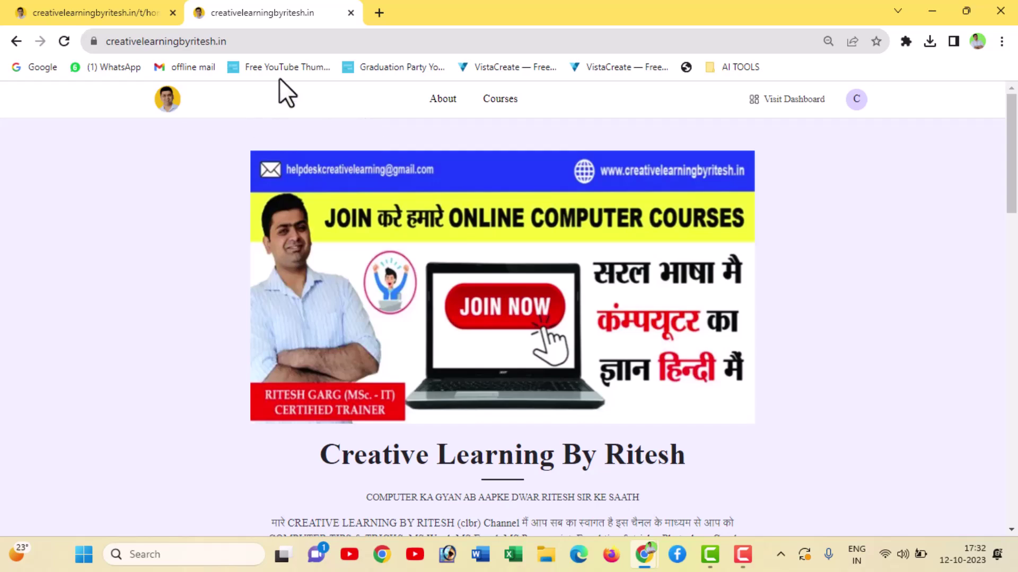
pyautogui.scroll(-10, 450, 289)
pyautogui.scroll(-5, 450, 290)
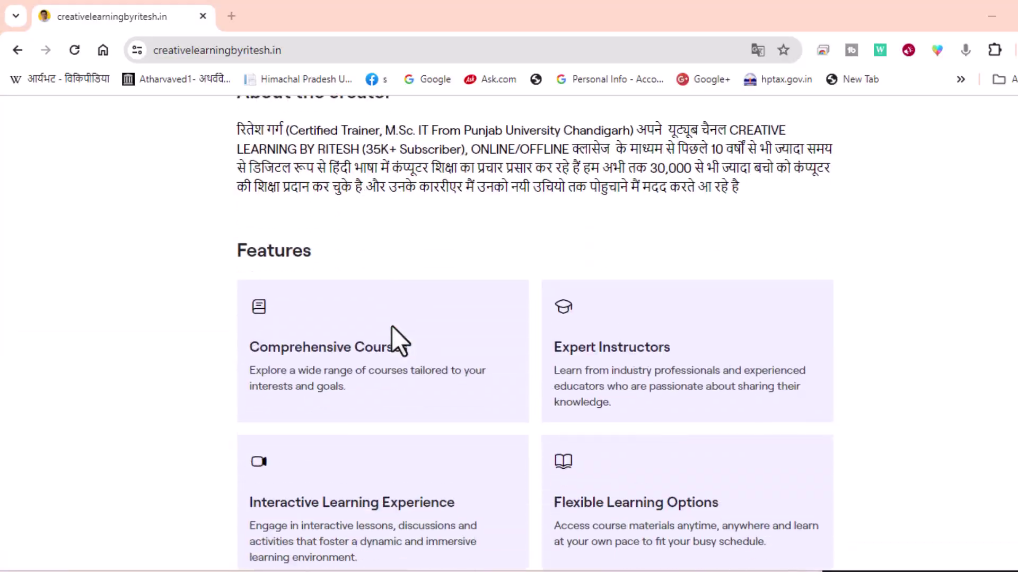
pyautogui.scroll(-10, 392, 326)
pyautogui.scroll(-4, 392, 326)
pyautogui.scroll(1, 392, 326)
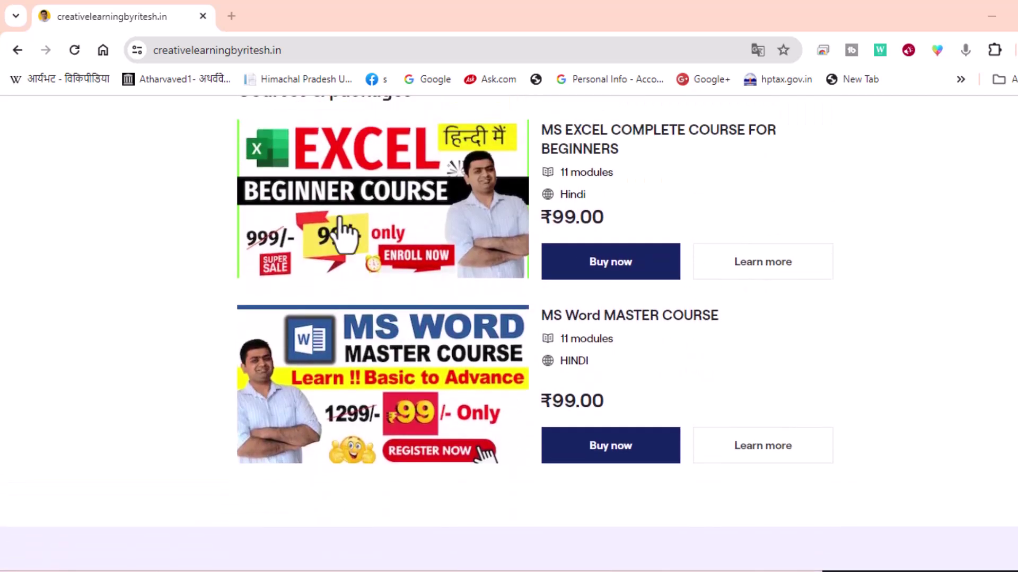
pyautogui.scroll(1, 342, 234)
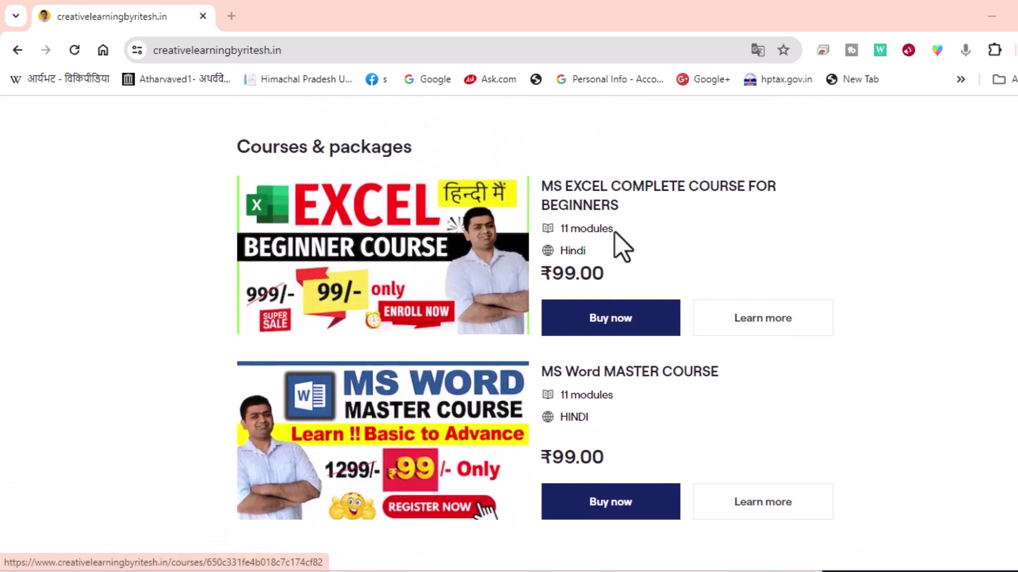
# Open the MS EXCEL COMPLETE COURSE FOR BEGINNERS and browse its lessons and intro video
pyautogui.click(629, 334)
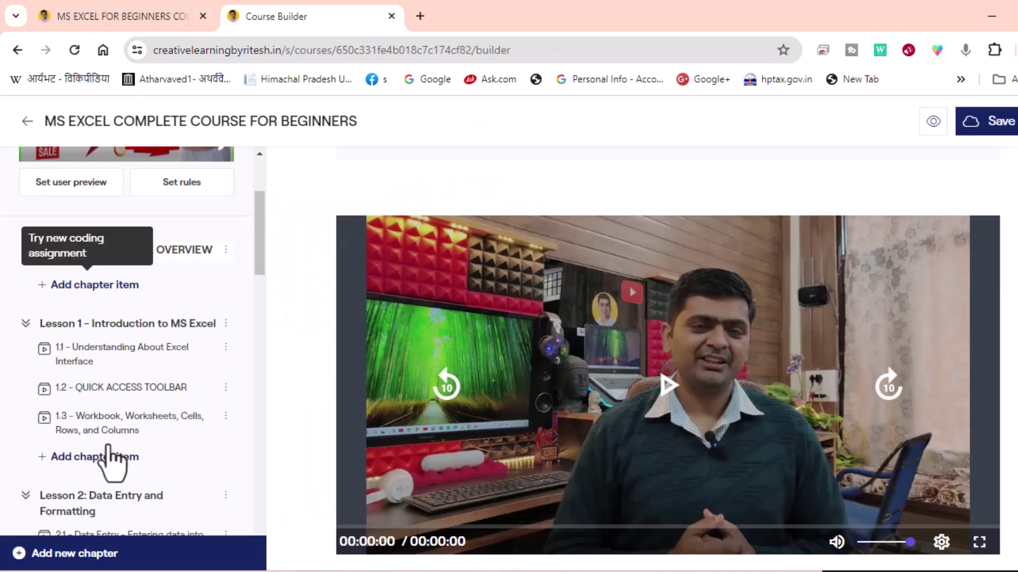
pyautogui.scroll(-5, 106, 456)
pyautogui.scroll(-5, 106, 455)
pyautogui.scroll(-5, 109, 451)
pyautogui.scroll(-5, 108, 445)
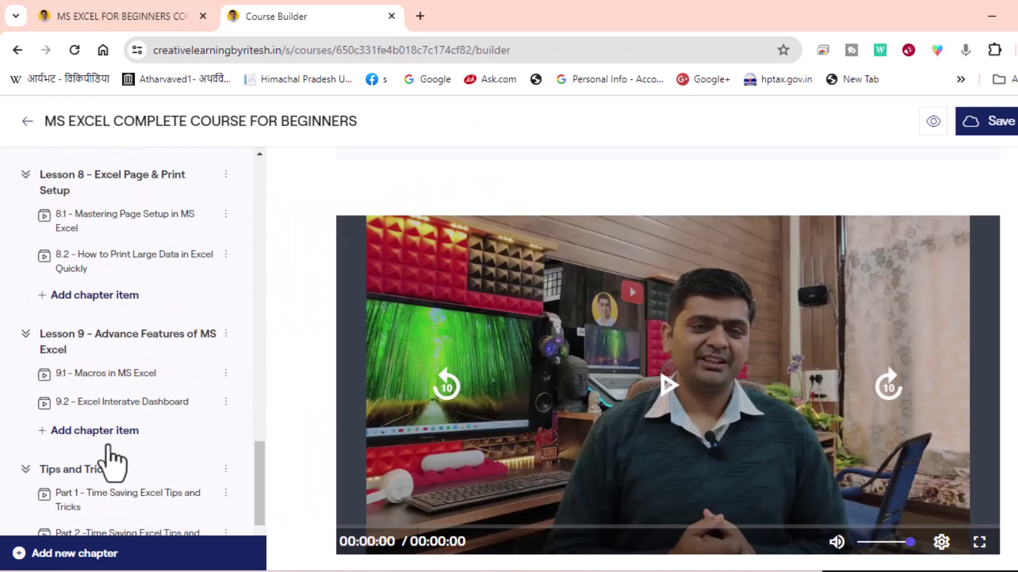
pyautogui.scroll(-1, 108, 446)
pyautogui.scroll(-1, 108, 445)
pyautogui.scroll(3, 108, 444)
pyautogui.scroll(10, 109, 444)
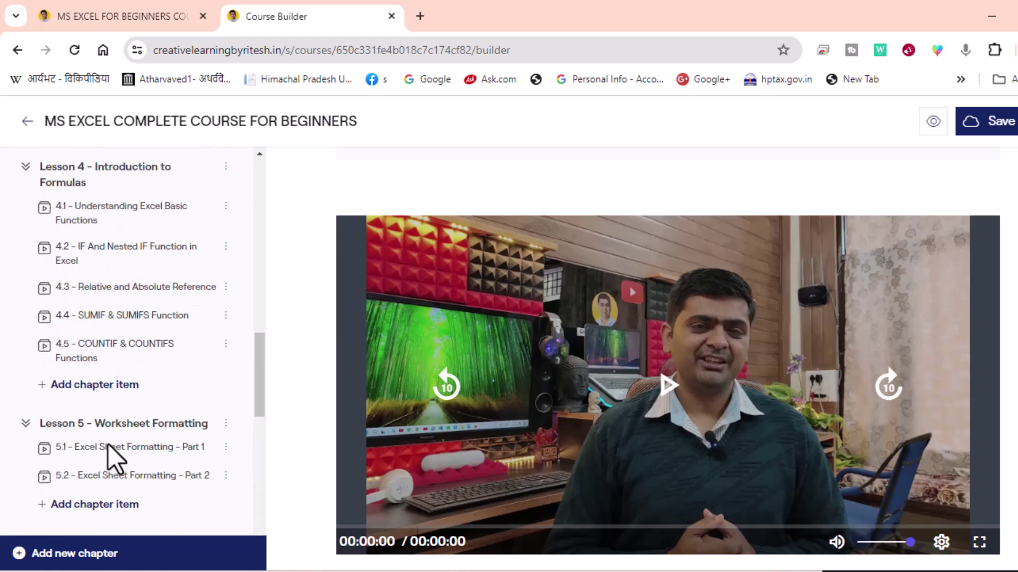
pyautogui.scroll(5, 108, 444)
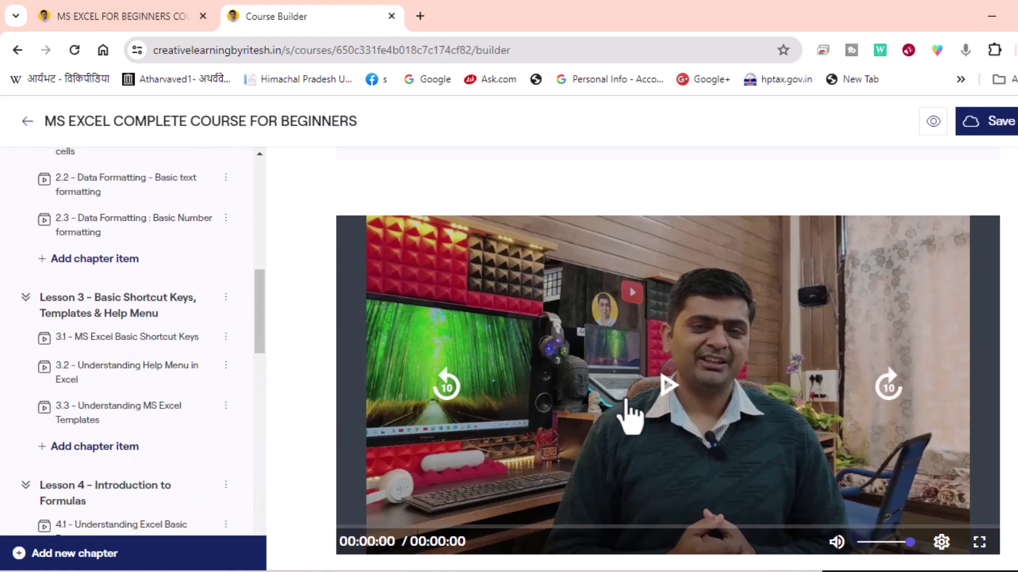